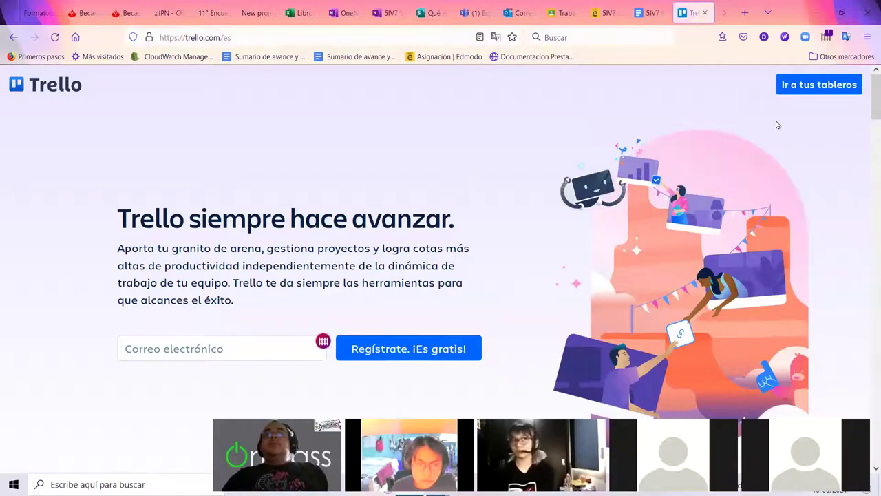
- Open the Ejemplo board and add a card titled "Estudio de mercado" to the Pendiente list
click(826, 88)
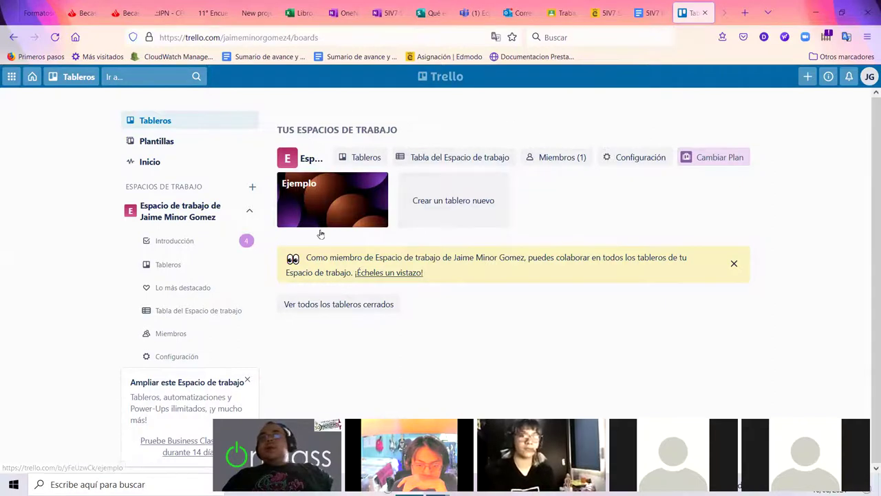
click(319, 188)
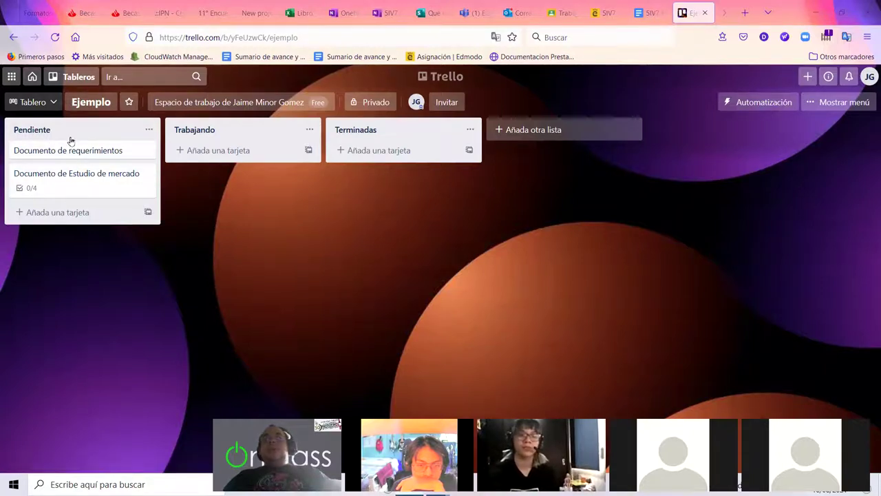
click(53, 212)
text(Estu)
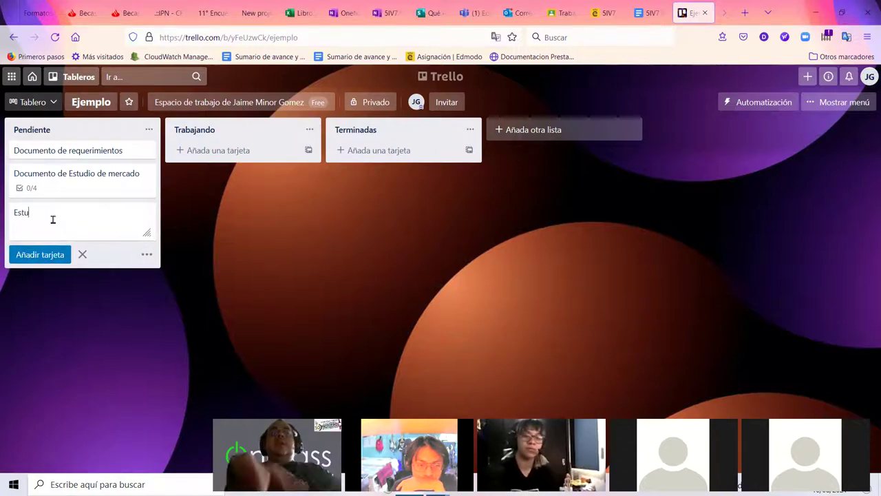
text(dio de mercado)
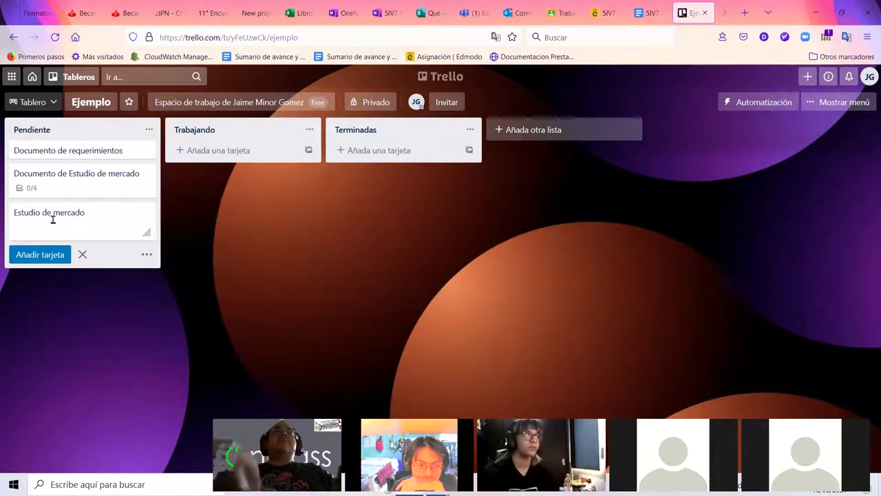
key(Return)
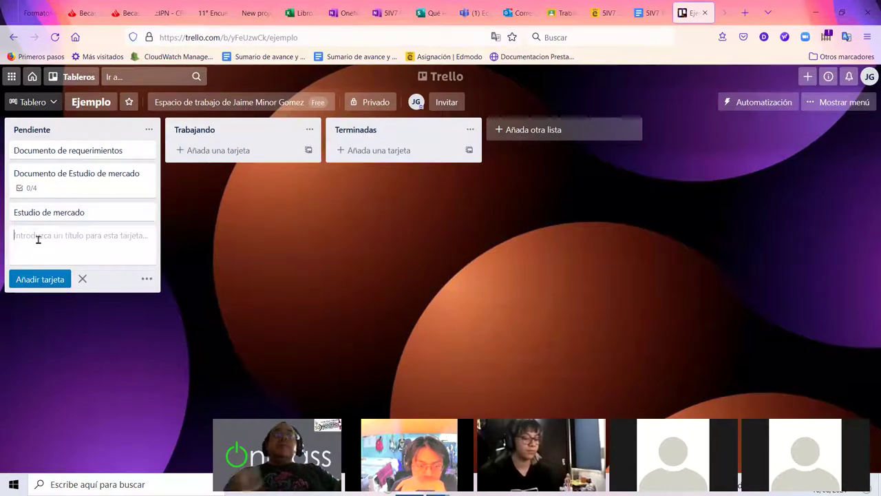
- Add a card titled "Investigacion de la problematica" to the Pendiente list
text(Inv)
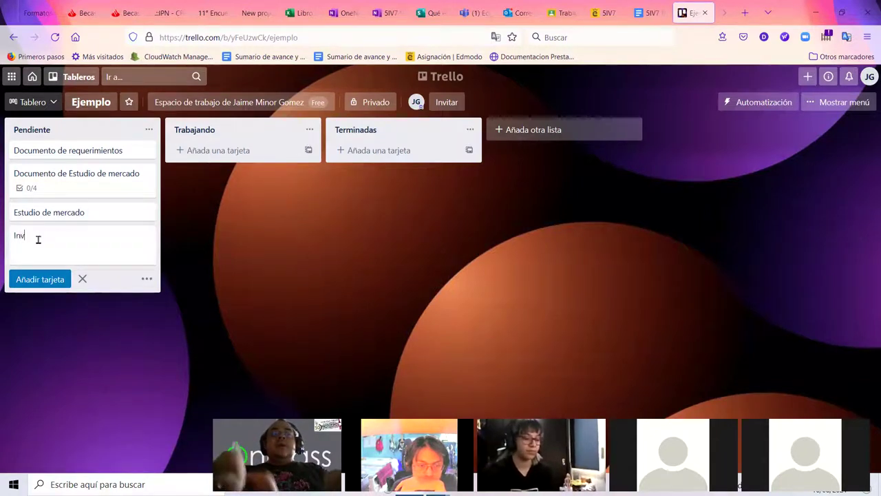
text(estigacion de )
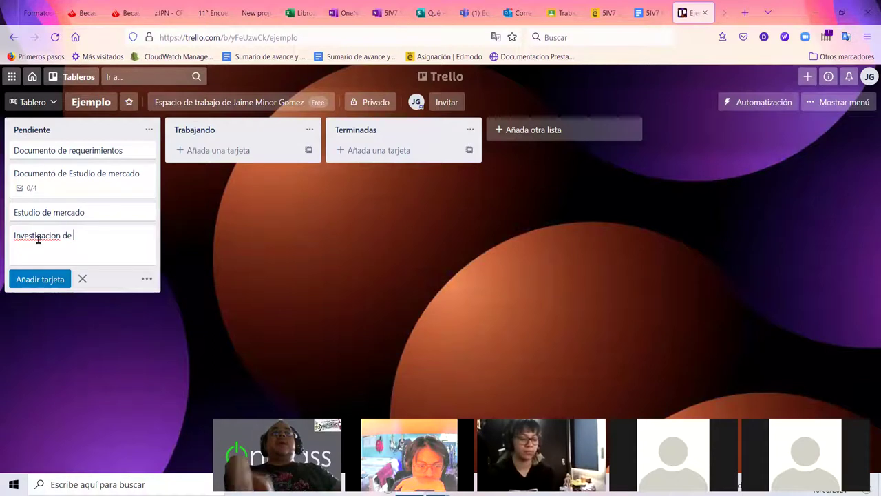
text(la problematica)
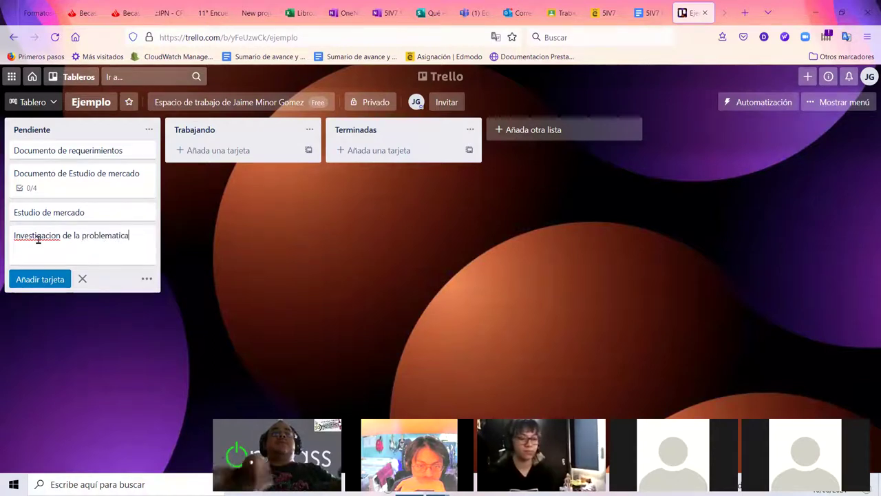
key(Return)
- Add the cards "Creacion del cuestionario" and "Aplicacion del cuestionario" to the Pendiente list
text(Creacion del)
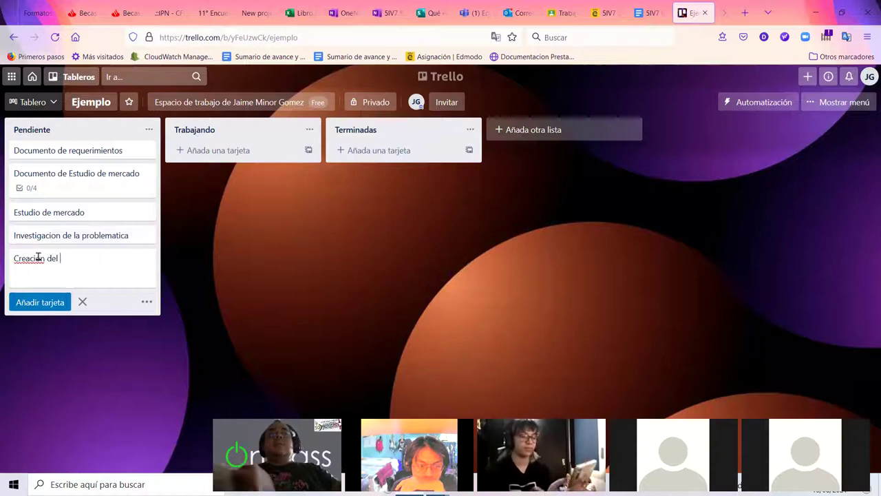
text( cuestionario)
click(39, 303)
text(Aplicacion del)
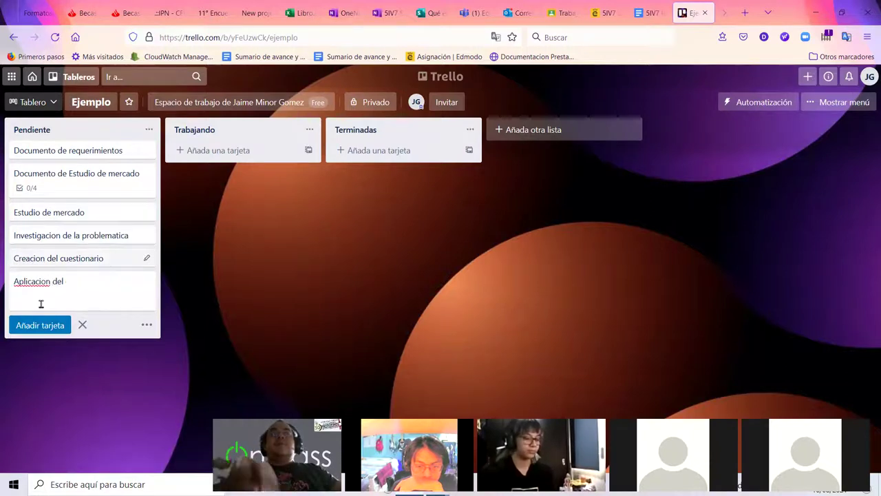
text( cuestionario)
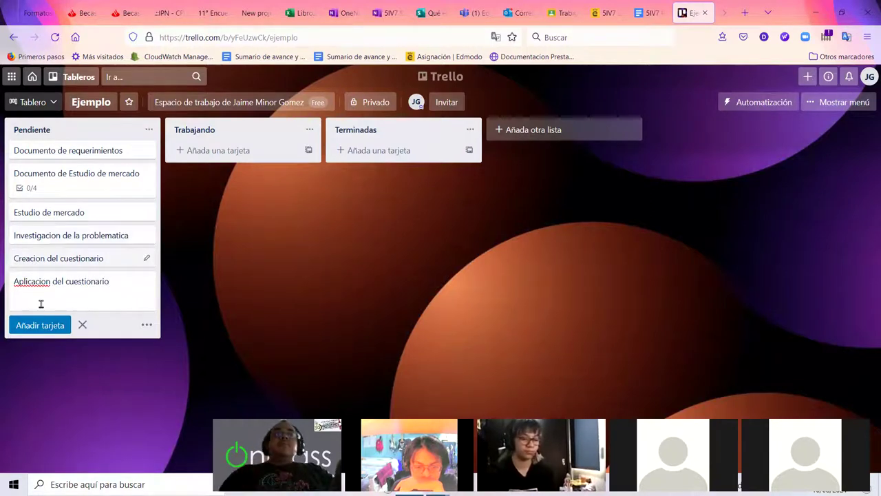
key(Return)
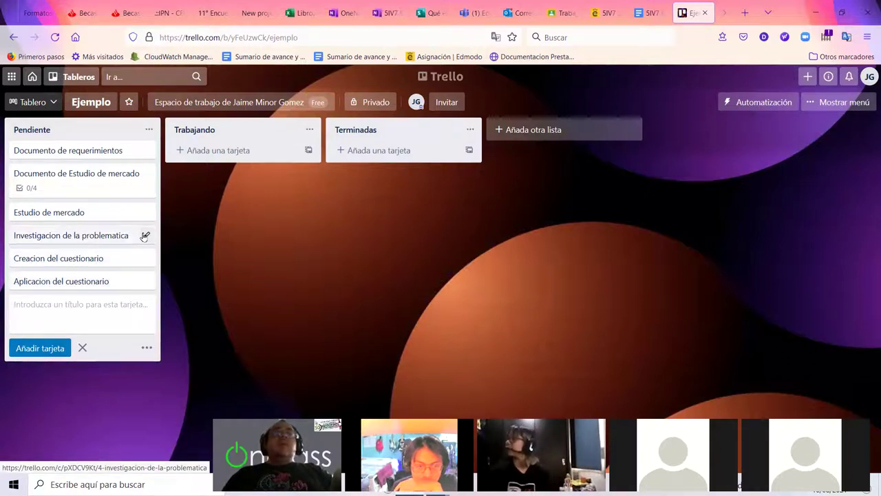
- Describe the "Investigacion de la problematica" card as "Debemos de reunir la informacion de todos los solteros y solteras cotizados y recotizados en cecyt 9"
click(71, 242)
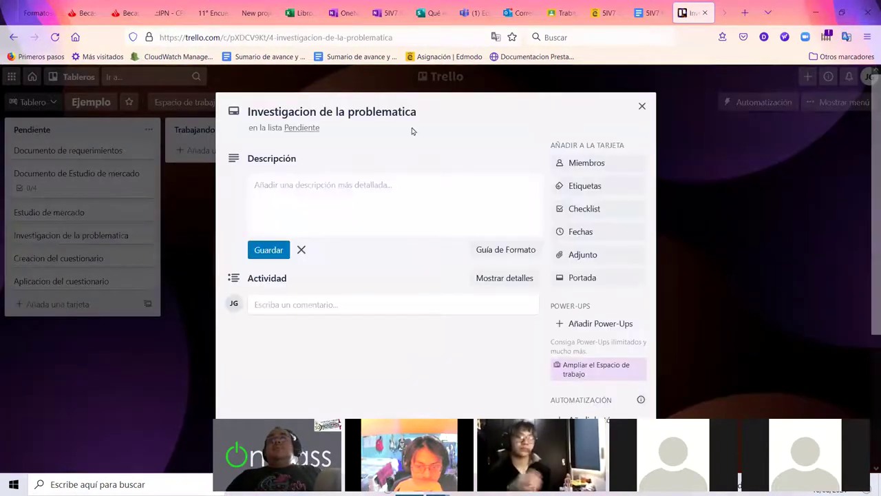
click(407, 215)
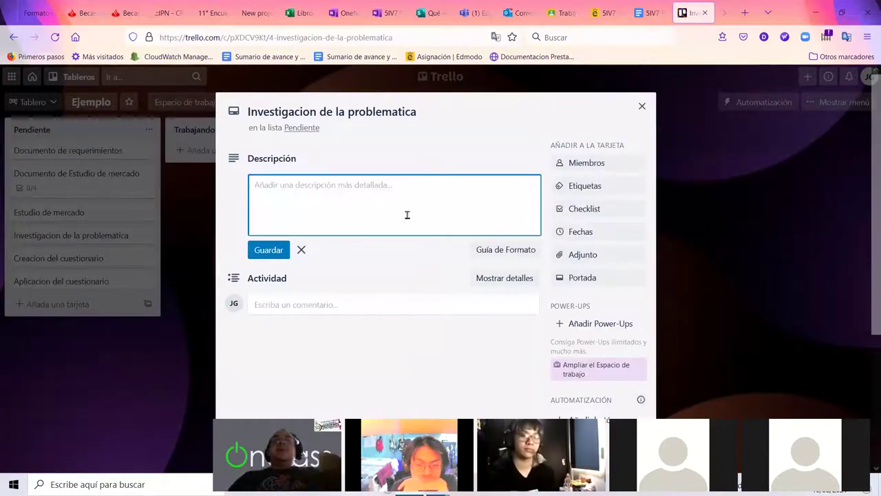
text(Debe)
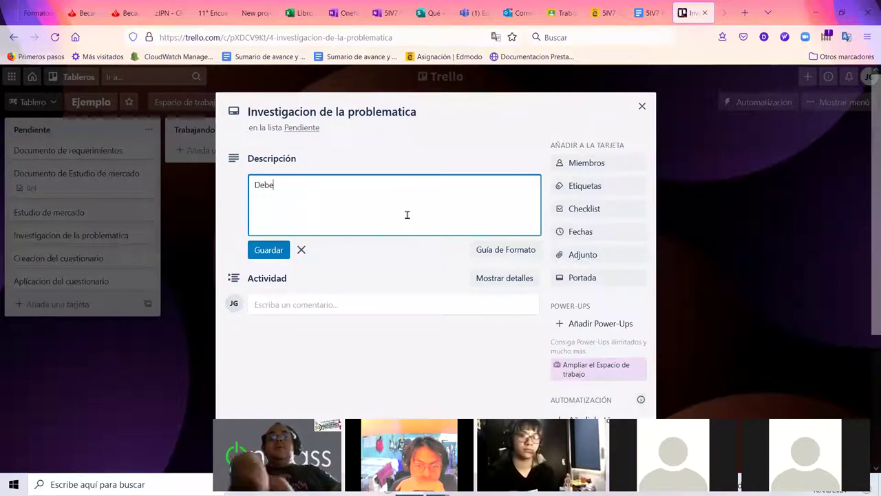
text(mos de reunir la informacion d)
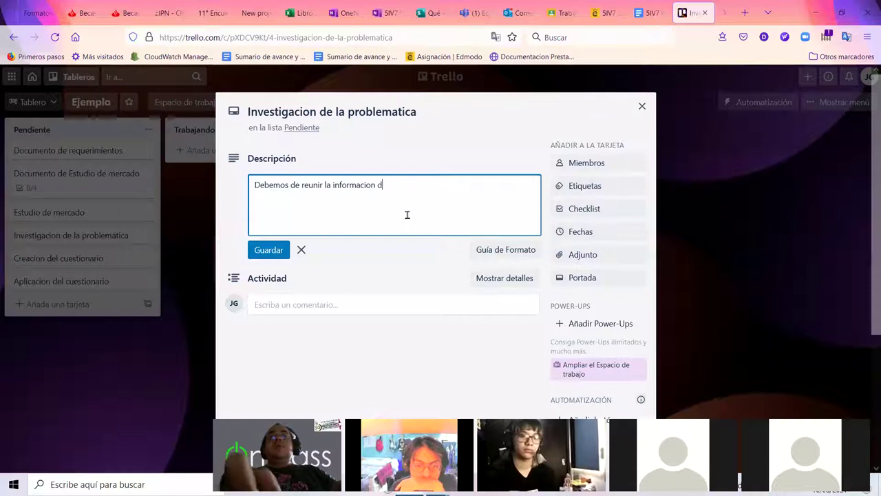
text(e todos los solt)
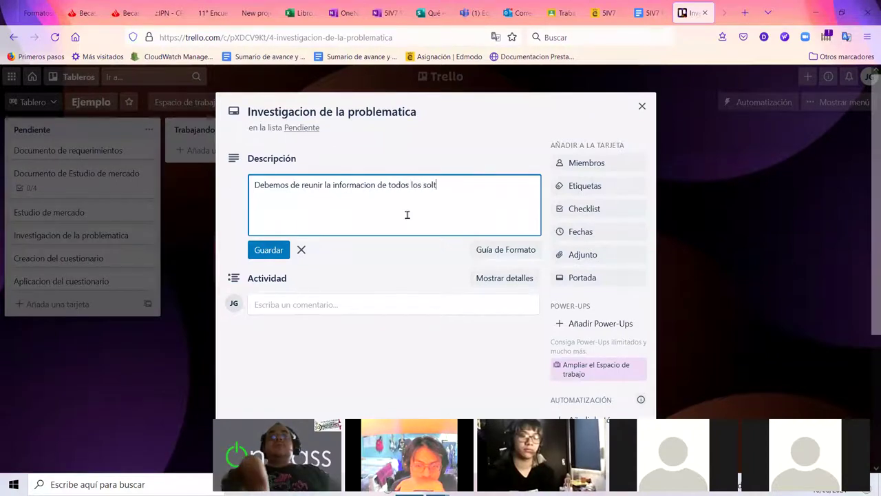
text(eros y solt)
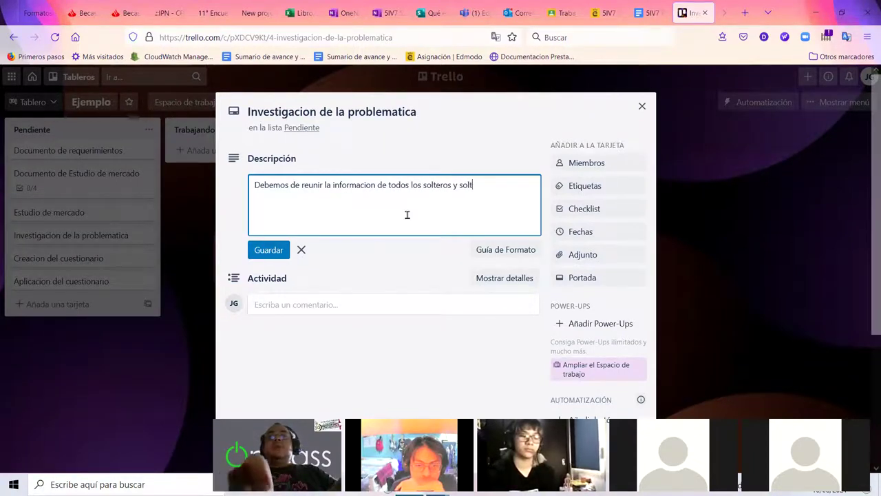
text(eras cotizados y )
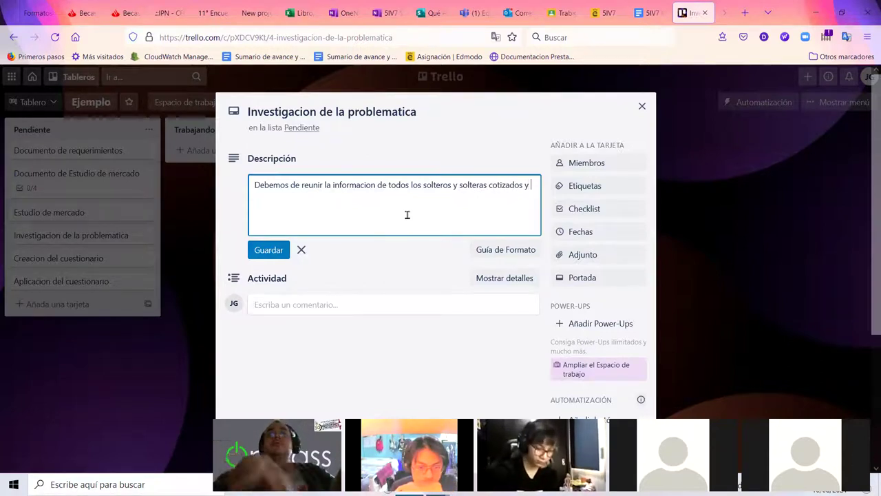
text(recotizados en)
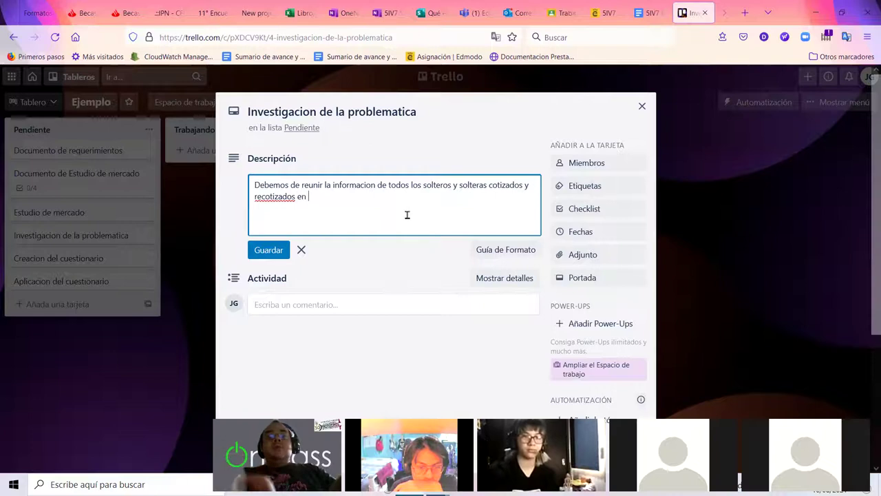
text( cecyt 9)
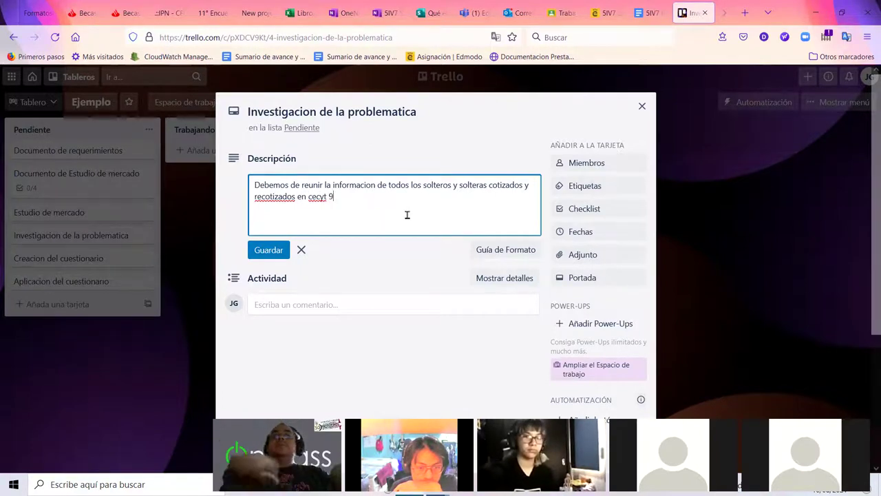
- Set the due date of the "Investigacion de la problematica" card to 20/08/2021 and save it
click(606, 234)
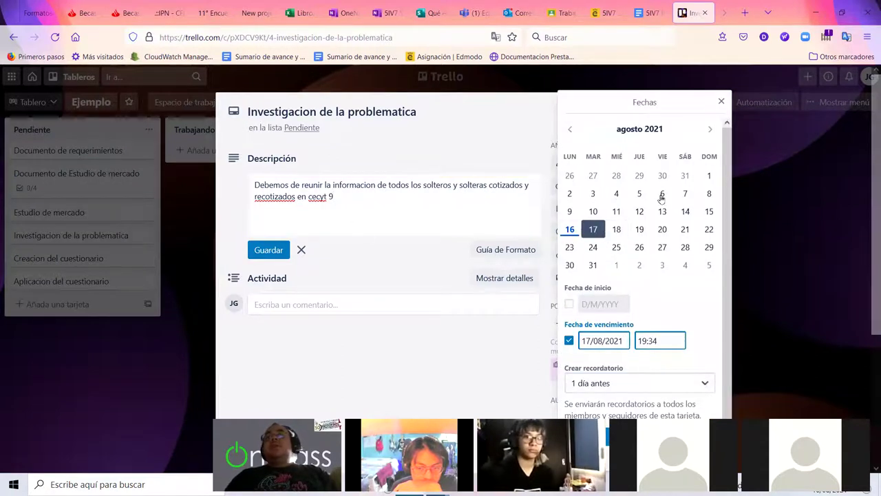
click(660, 229)
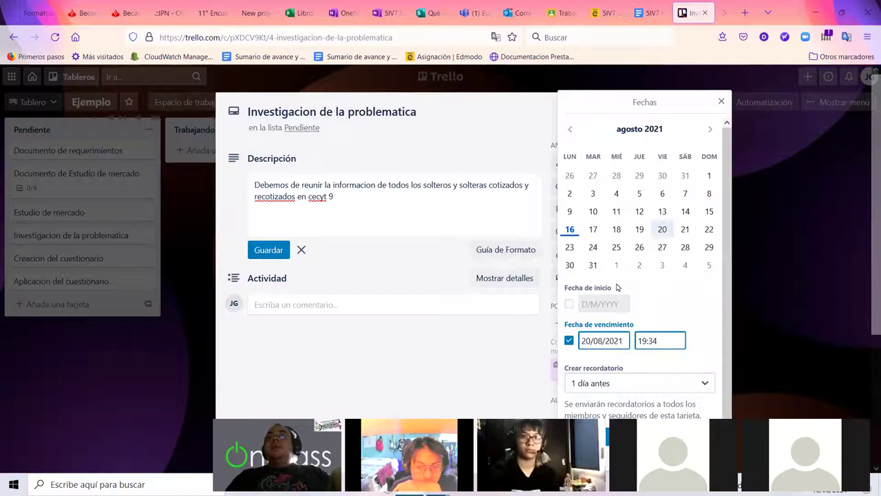
scroll(603, 369, down, 1)
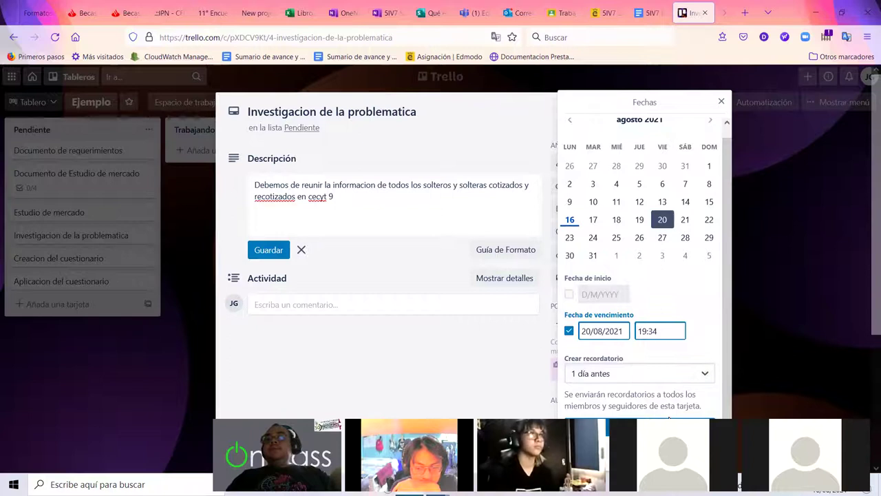
click(669, 418)
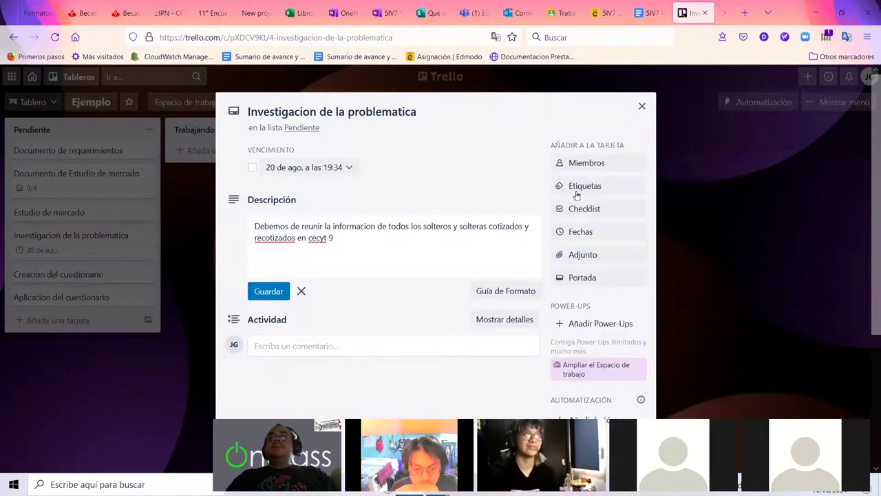
- Add a checklist titled "Elementos" to the "Investigacion de la problematica" card
click(602, 212)
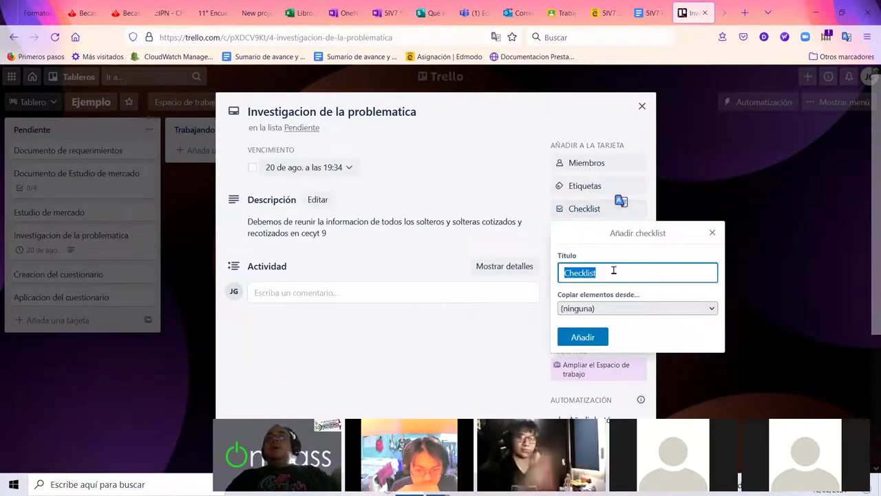
text(Elementos)
key(Return)
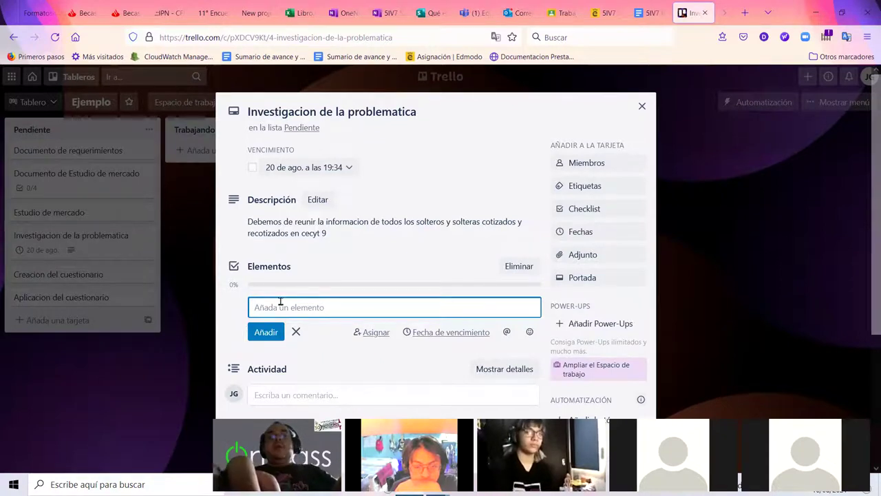
- Add the item "Investigar en el facebook de memes de batiz" to the Elementos checklist
text(Investiga)
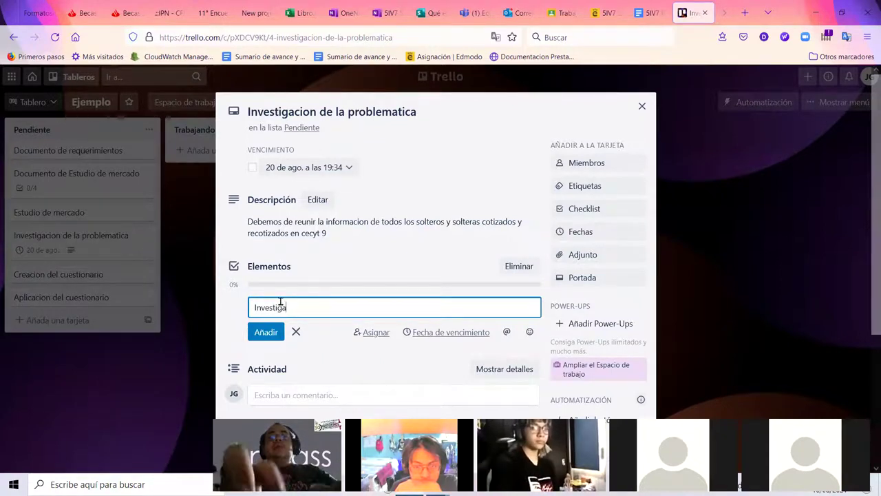
text(r en el fa)
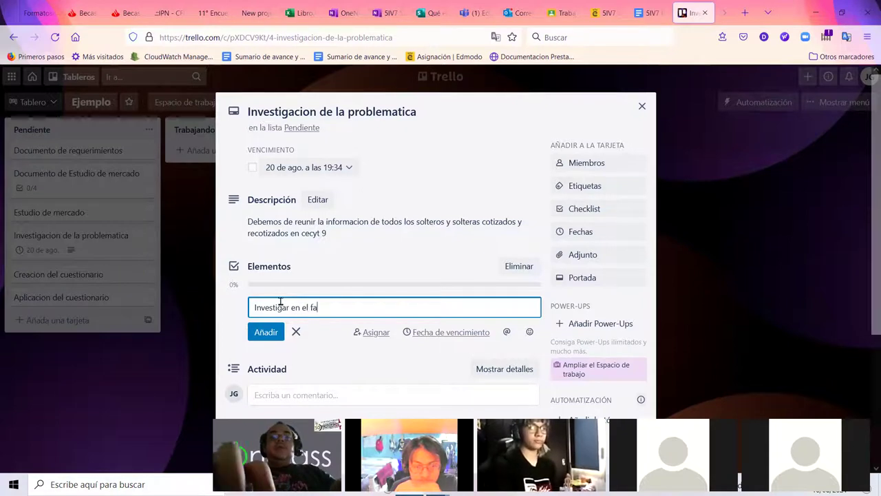
text(cebook de me)
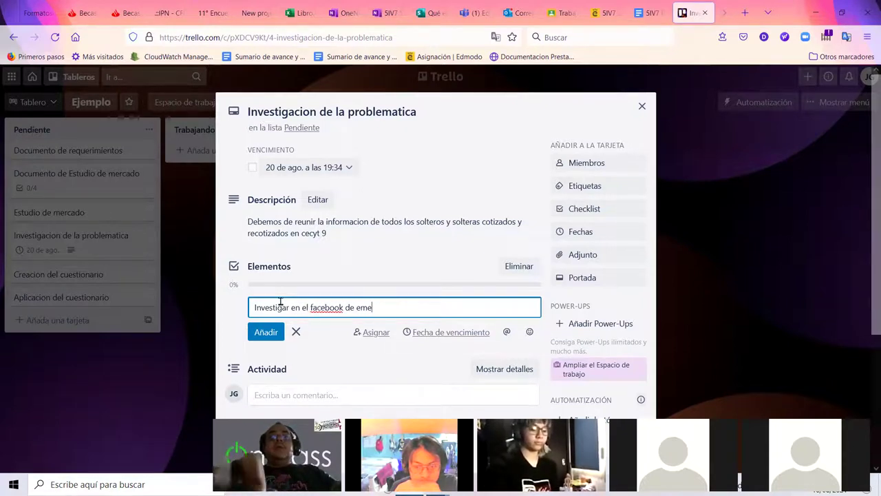
text(mes de batiz)
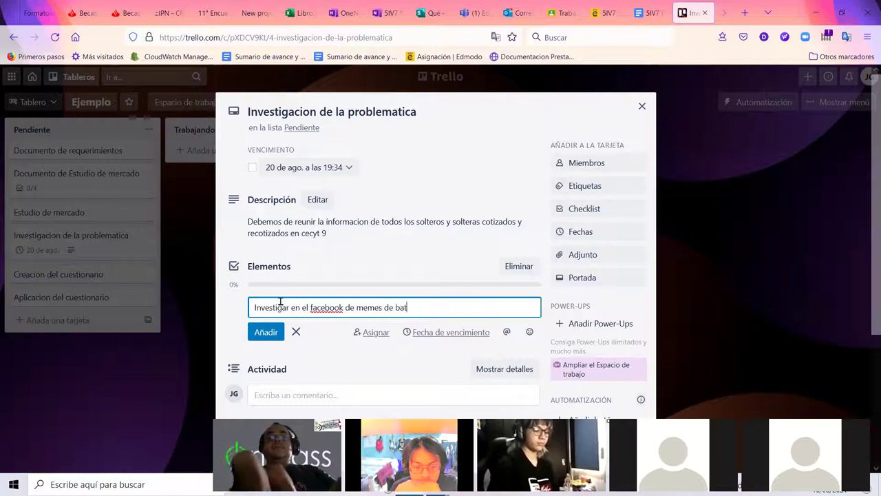
click(273, 332)
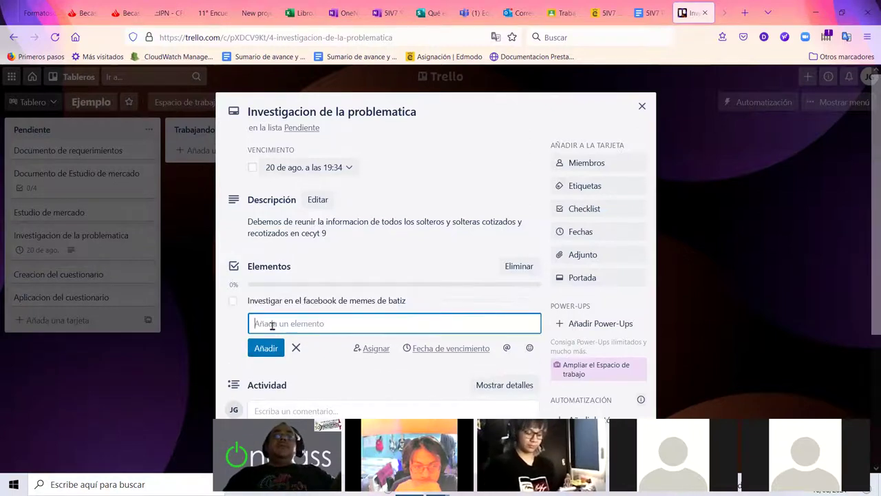
- Add the item "Investigar en el lavadero" to the Elementos checklist
text(Investiga)
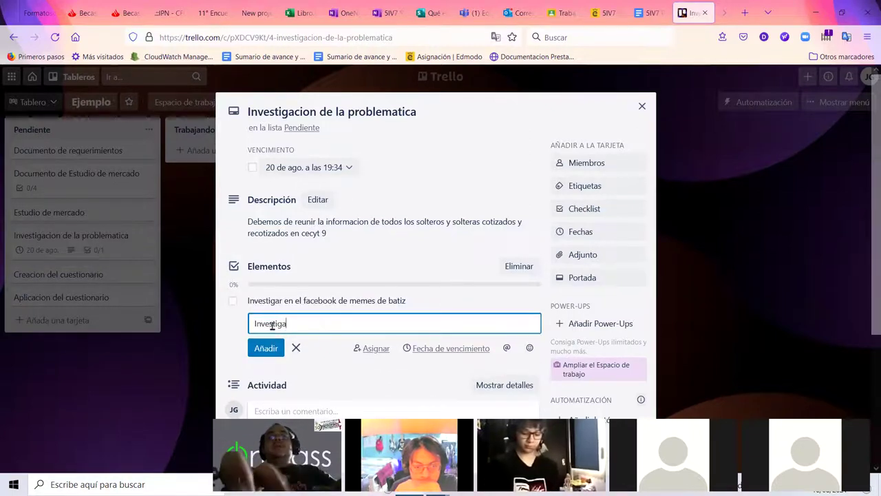
text(r en el favadero)
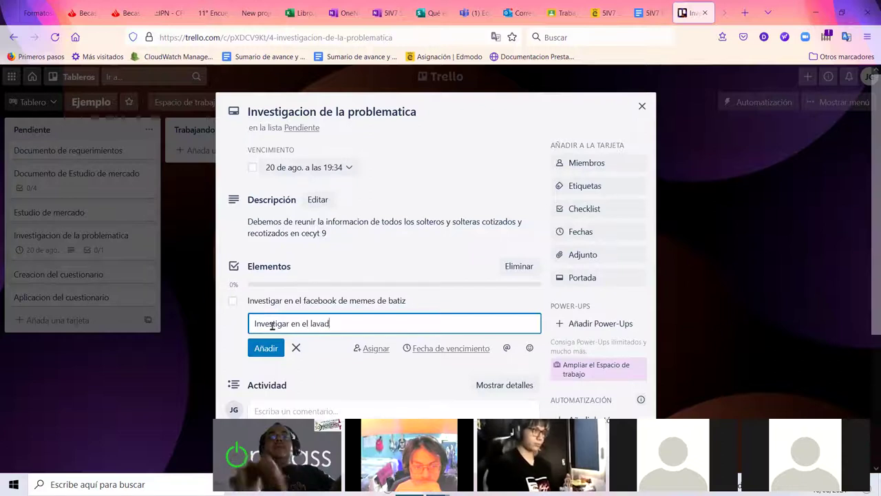
click(272, 349)
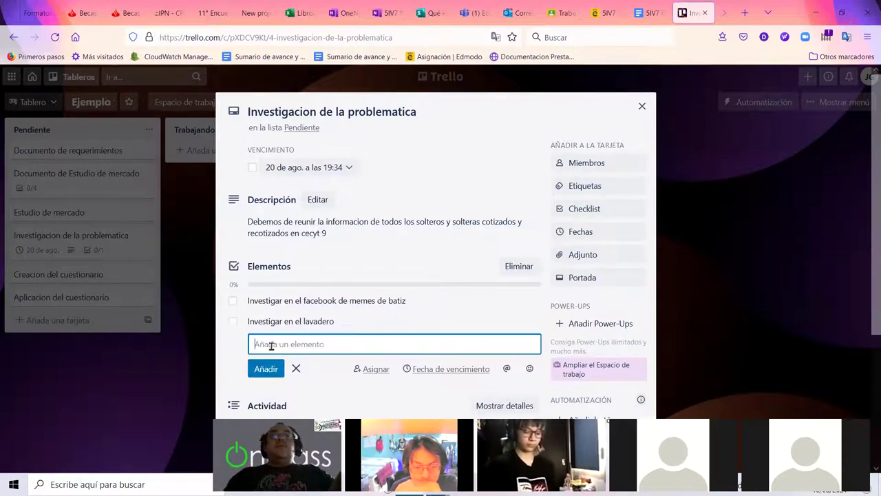
- Add the item "Investigar en los grupos de whatsapp quien el soltero o soltera mas codiciado" to the Elementos checklist
text(Investigar en los grupos de whatsapp quien el soltero o soltera mas codiciado)
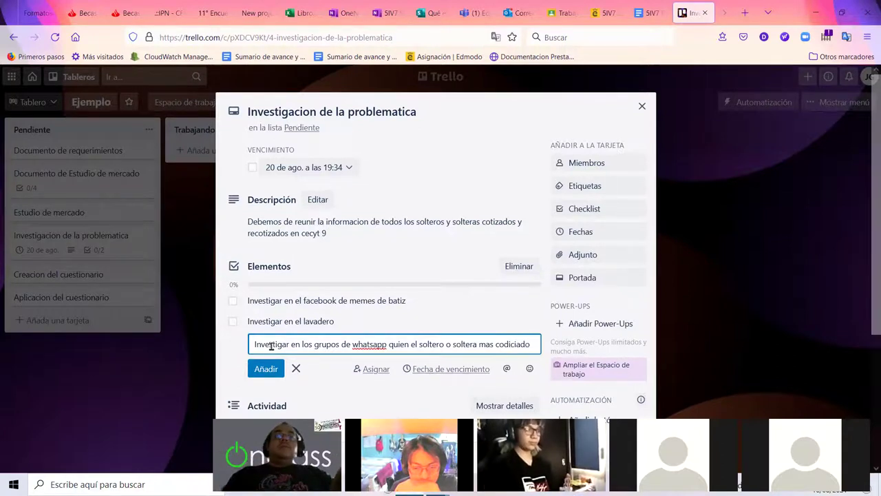
click(273, 368)
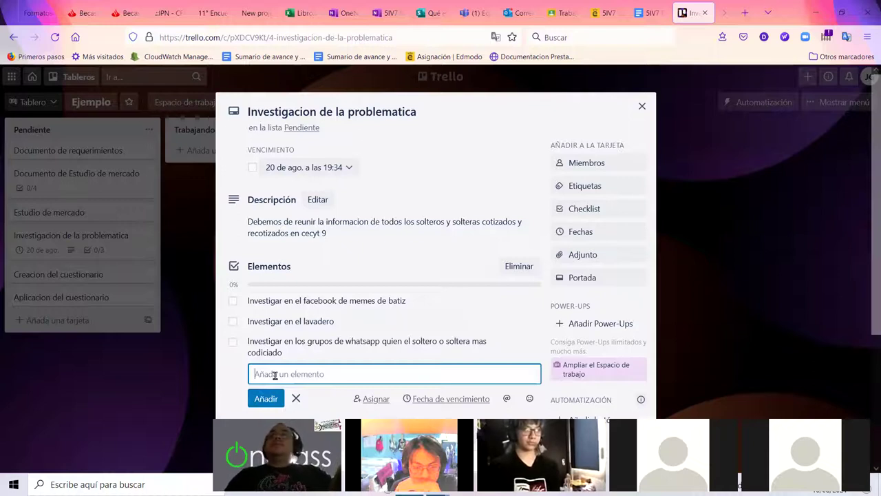
scroll(372, 324, down, 2)
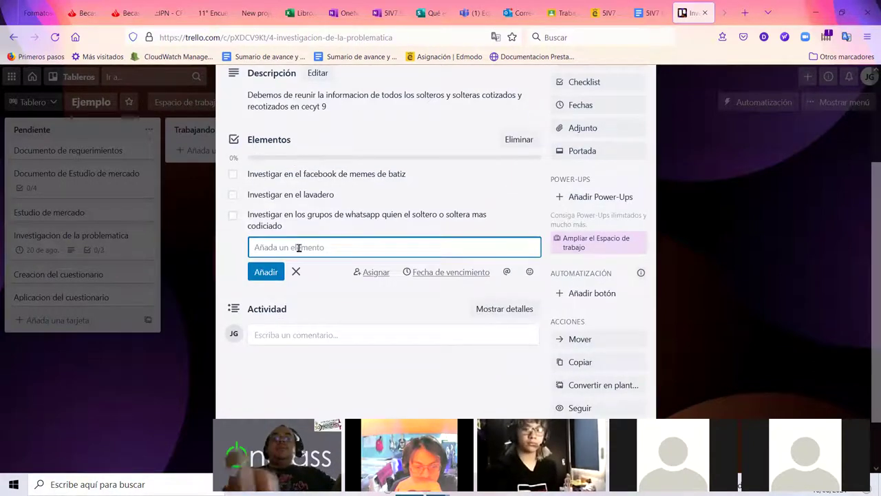
text(Investigar en facebooo)
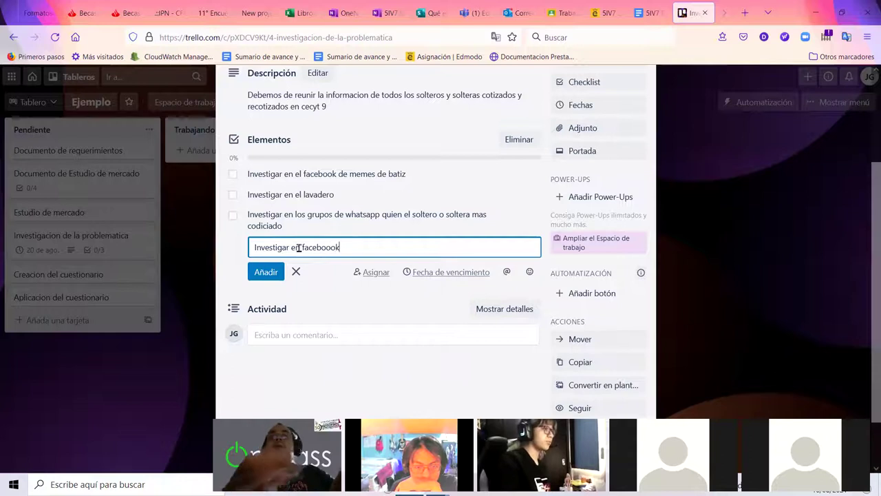
text(k instagram)
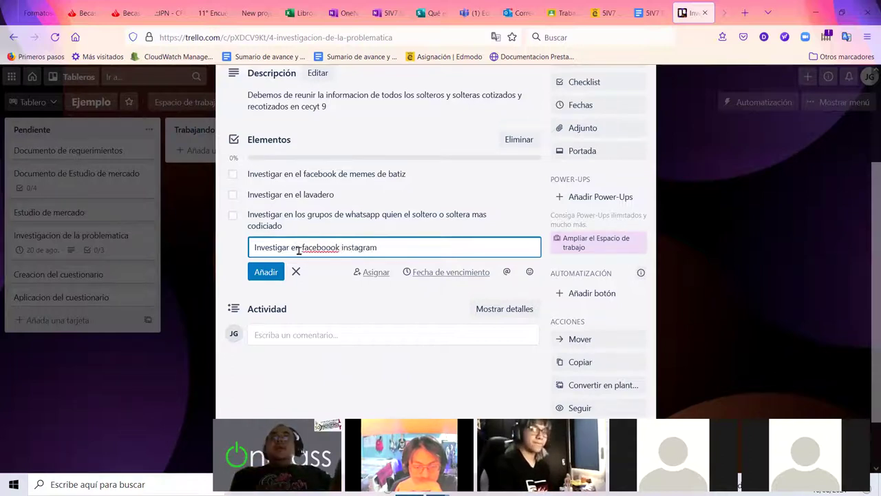
scroll(299, 250, up, 3)
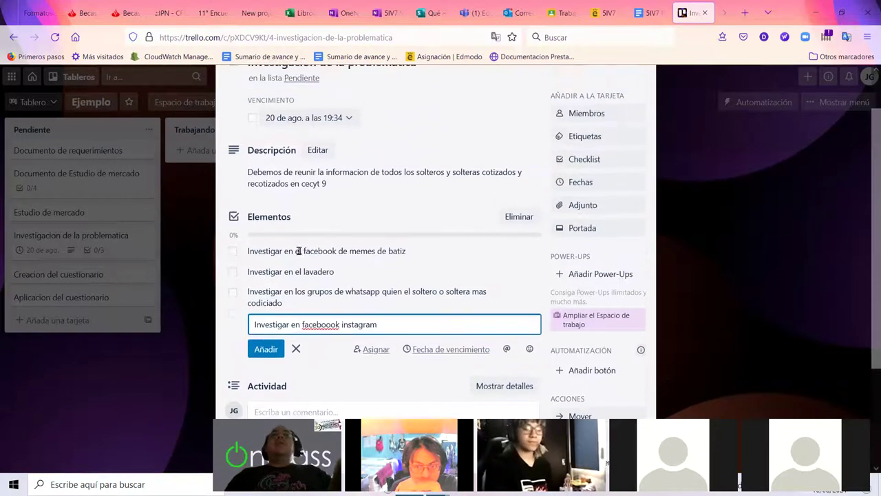
text(m)
scroll(413, 344, down, 2)
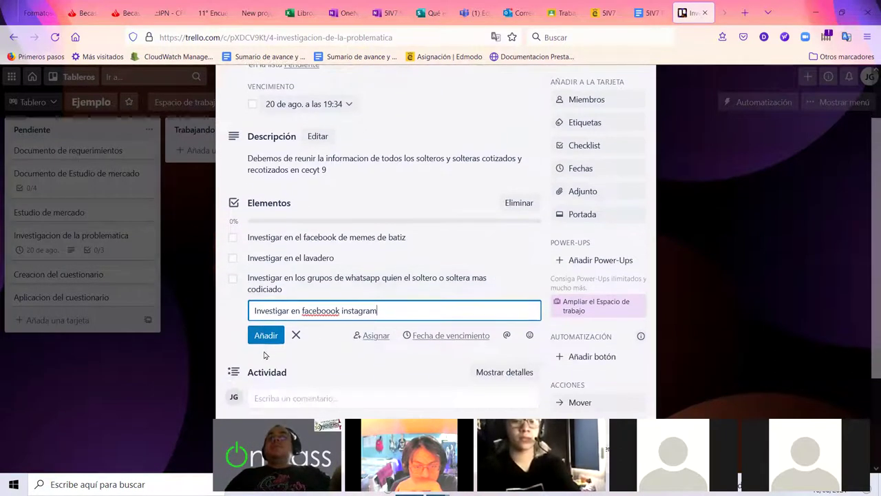
click(266, 353)
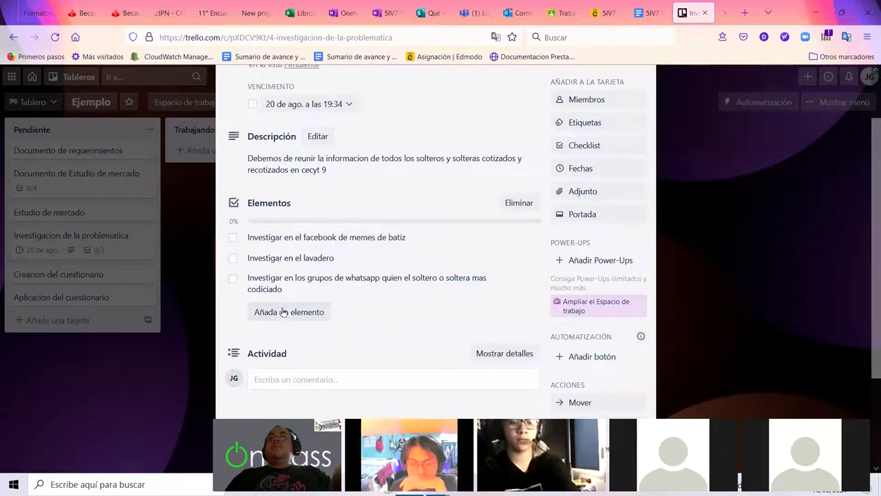
click(310, 283)
click(427, 354)
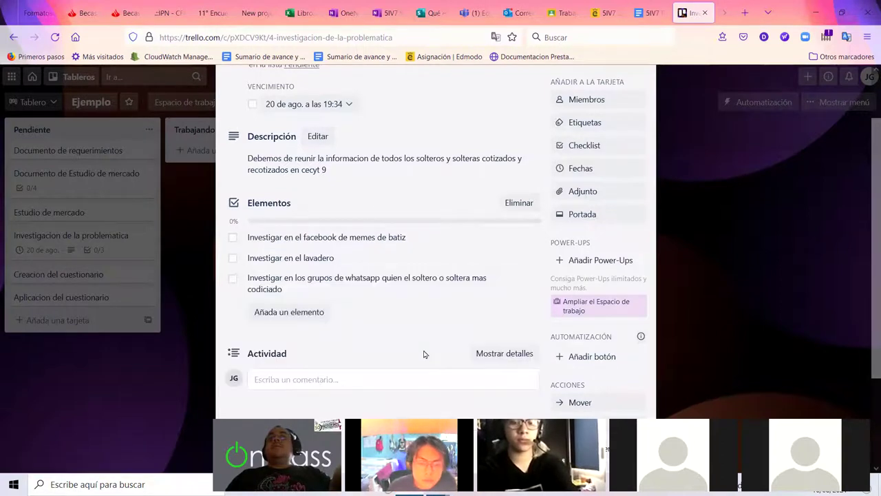
- Name the blue label "Investigacion" from the card's label options and save it
click(599, 124)
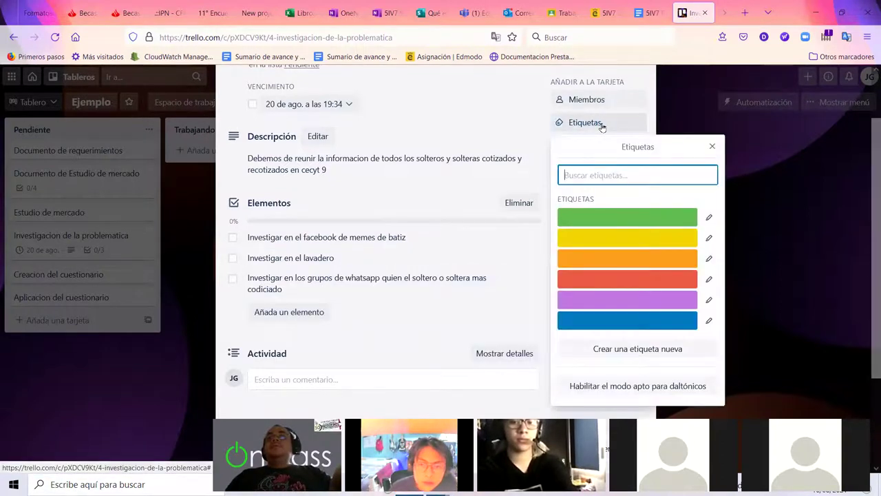
click(709, 320)
text(Investigacion)
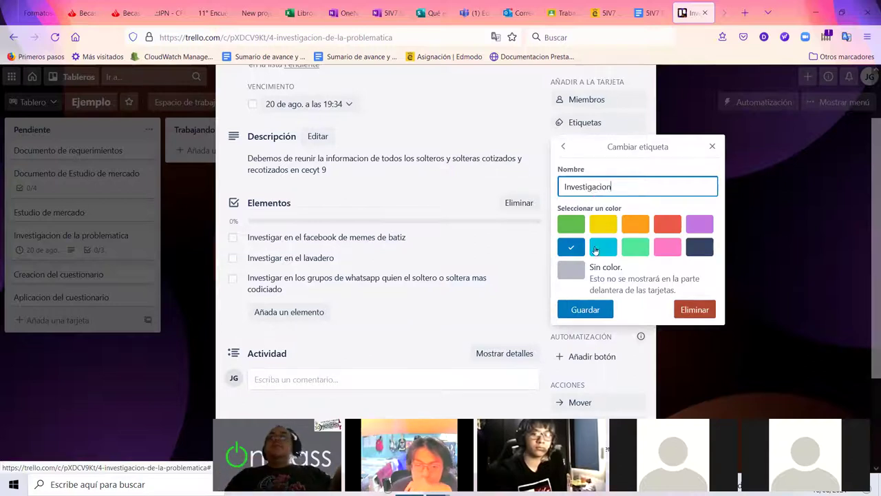
click(586, 310)
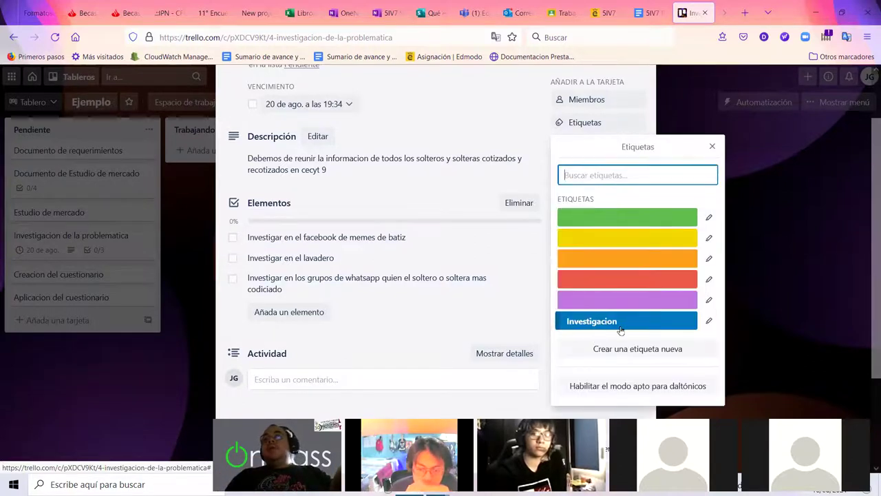
- Name the purple label "Analisis" and the red label "Diseño", saving each one
click(709, 300)
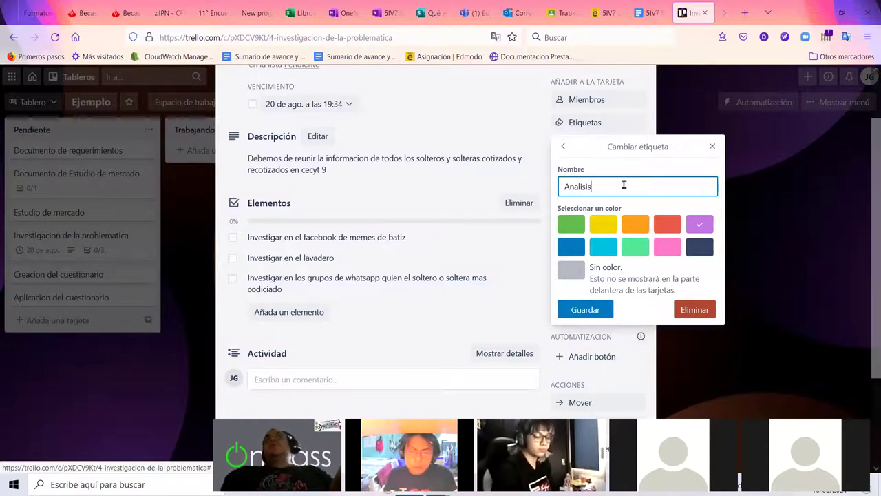
click(584, 309)
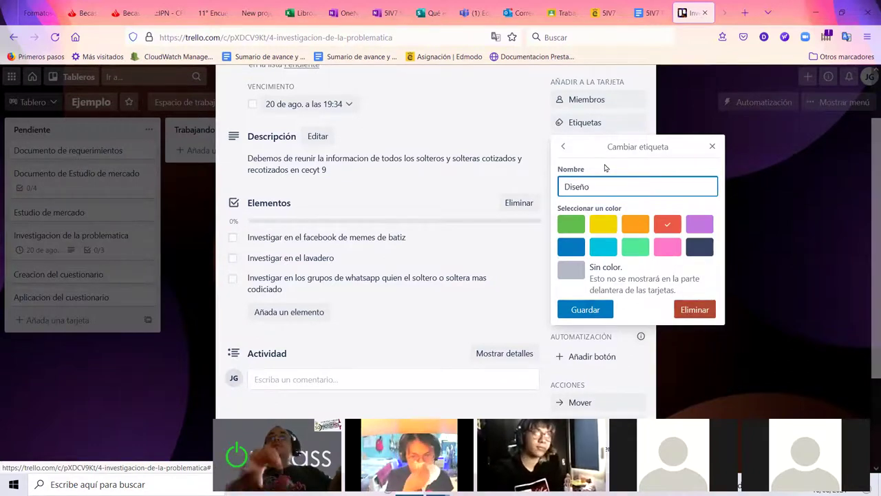
click(576, 318)
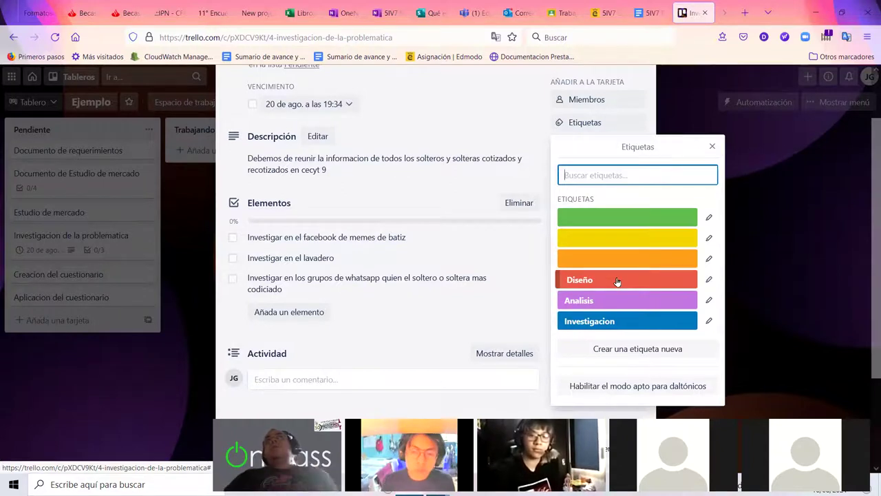
- Name the orange label "Desarrollo" and the yellow label "Pruebas", saving each one
click(709, 259)
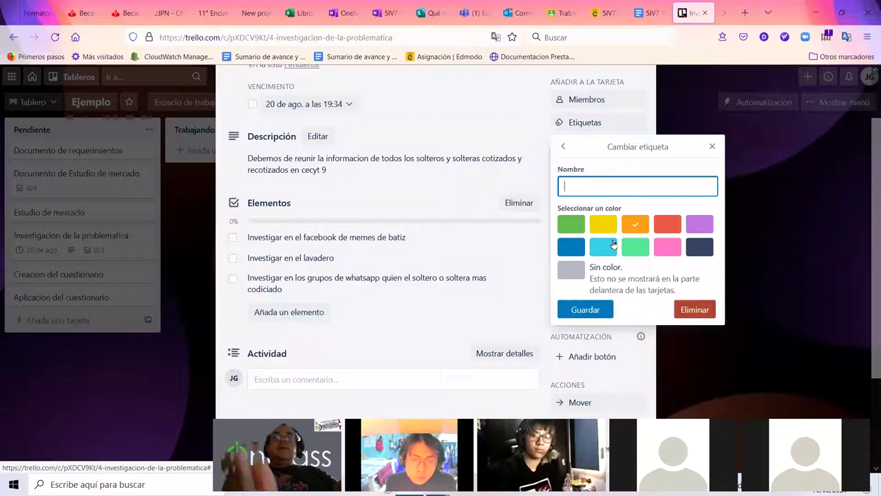
text(Desarrollo)
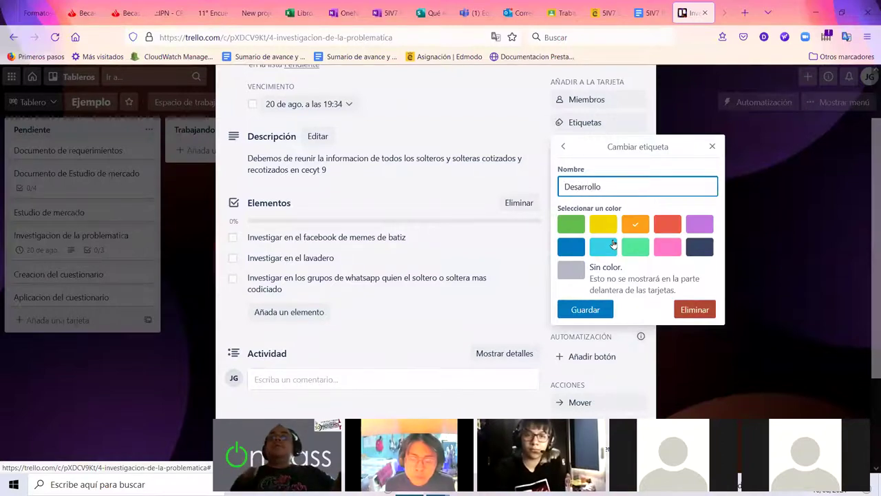
click(610, 309)
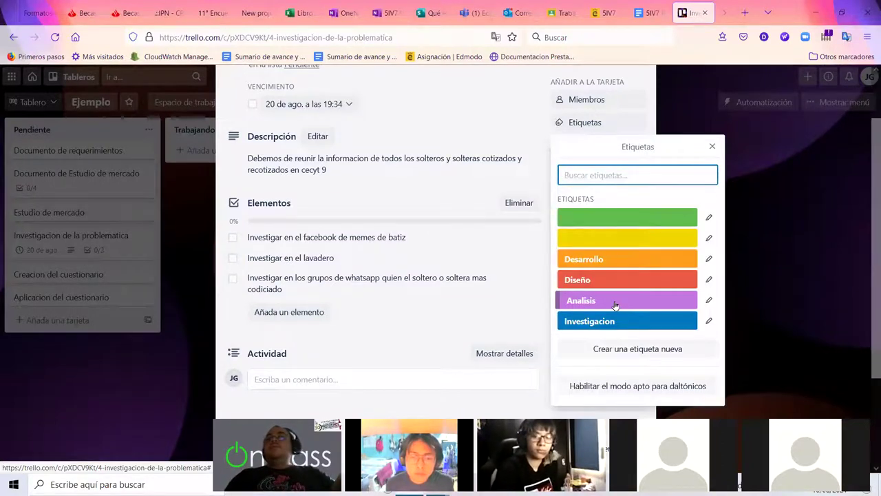
click(709, 238)
text(Pruebas)
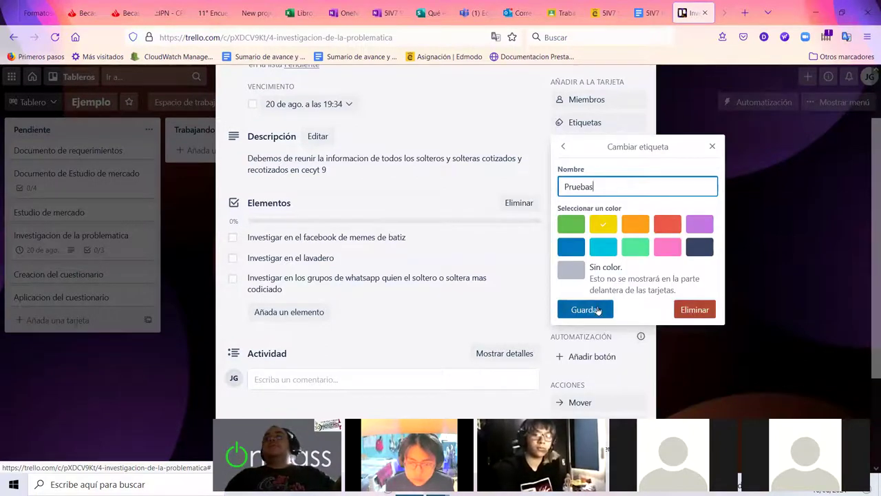
click(603, 308)
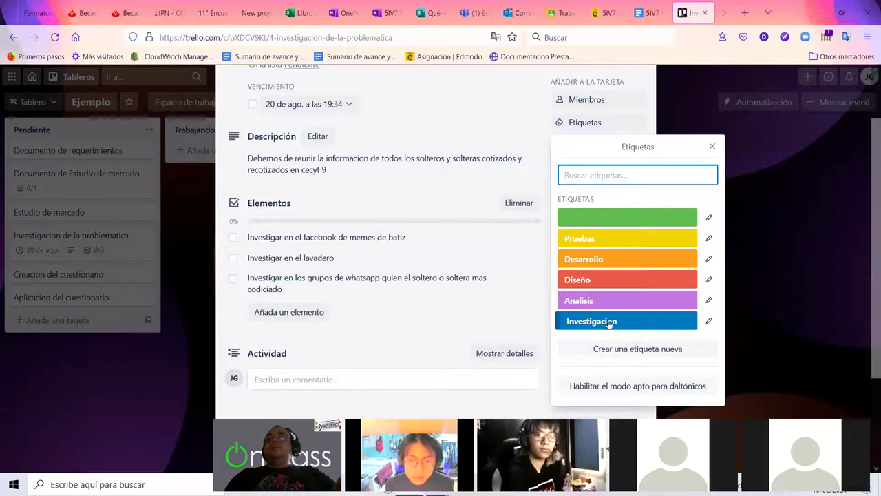
- Assign the blue "Investigacion" label to the "Investigacion de la problematica" card and close the label list
click(650, 325)
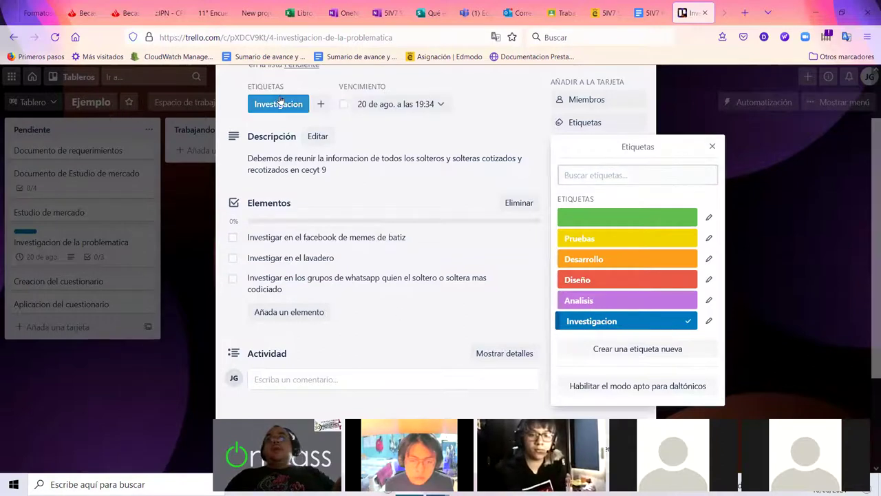
click(392, 329)
scroll(293, 206, up, 2)
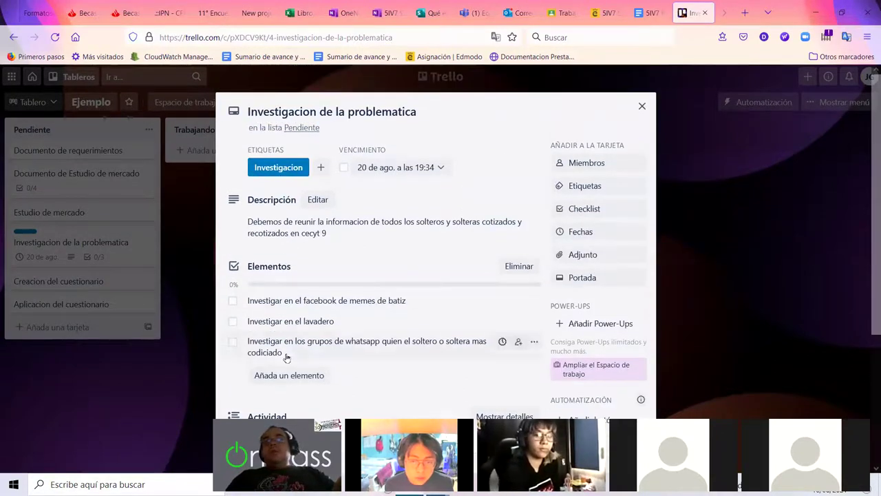
- Examine the member and attachment options of the "Investigacion de la problematica" card, closing the card when done
click(596, 169)
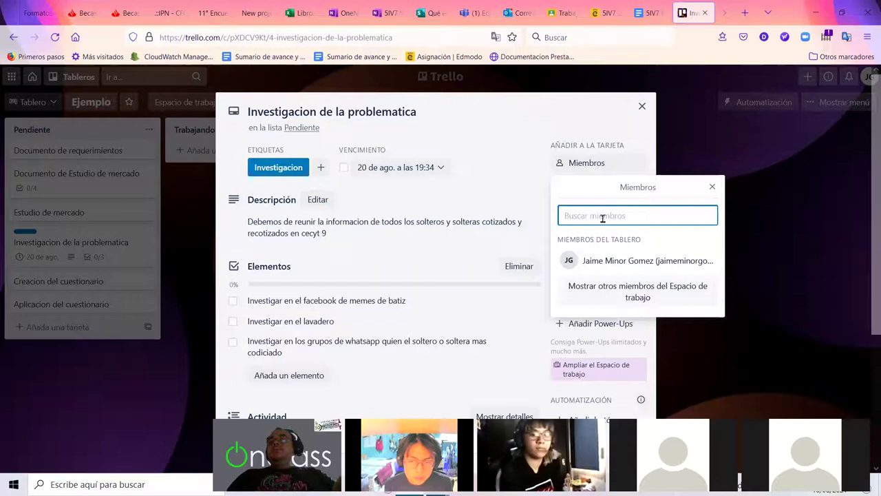
click(641, 107)
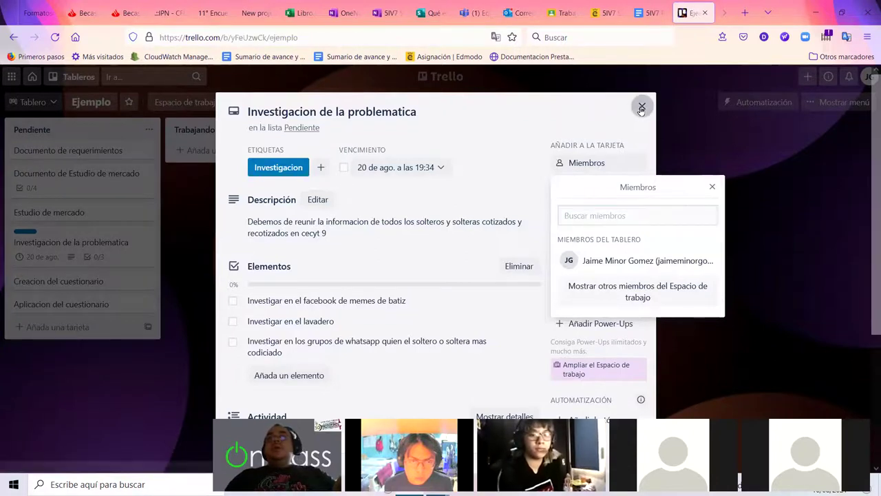
click(67, 243)
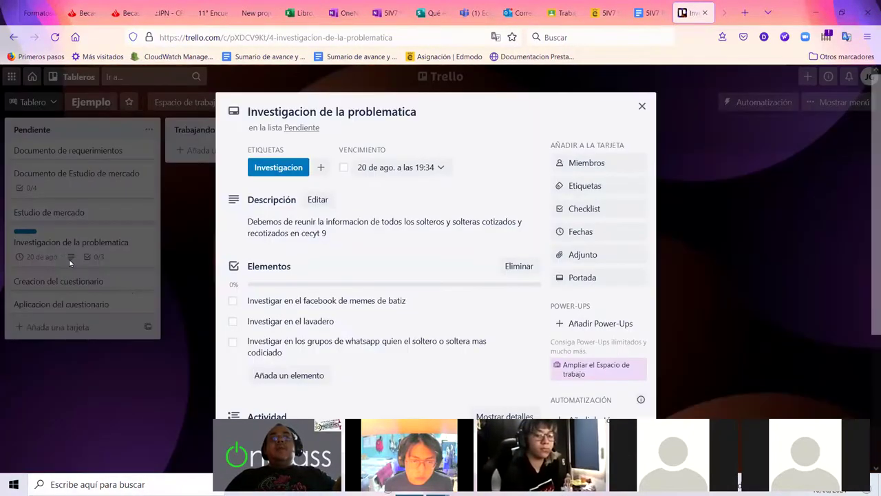
scroll(447, 360, down, 3)
scroll(446, 360, up, 3)
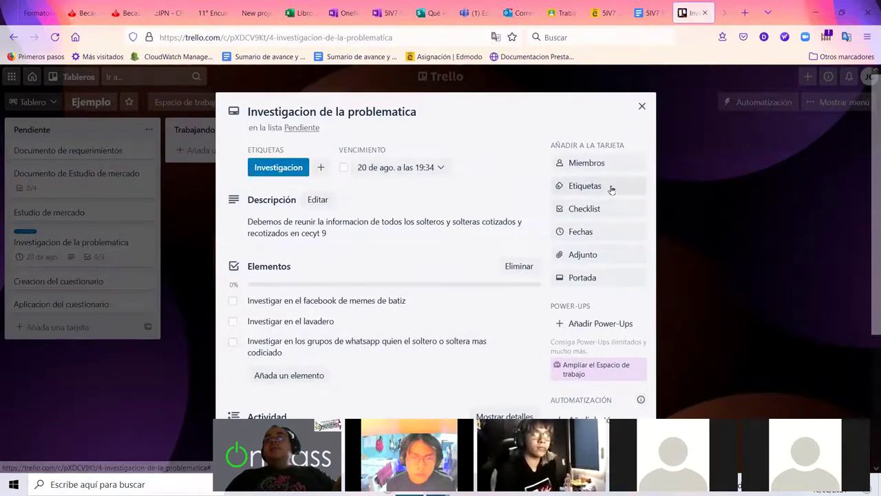
click(615, 254)
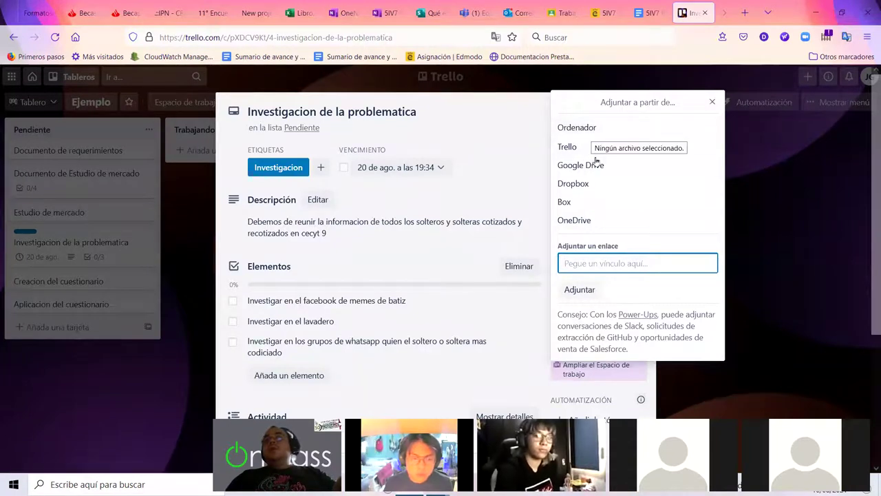
click(426, 269)
click(641, 105)
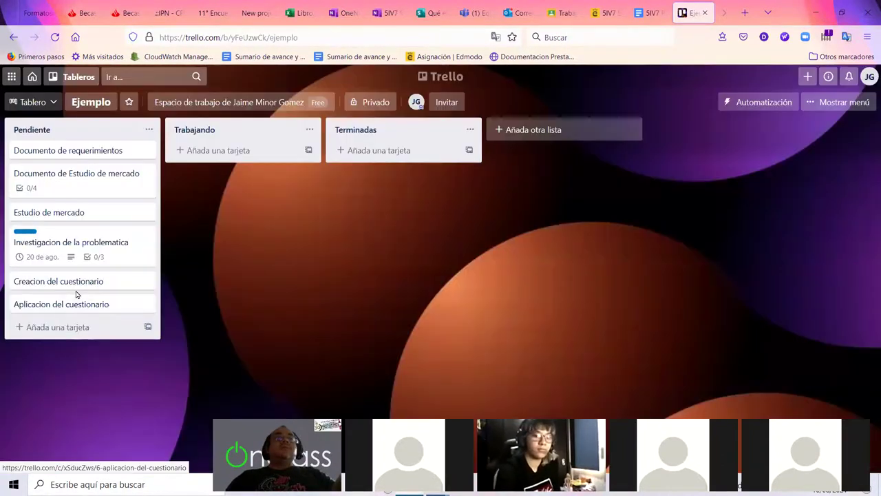
- Give the "Creacion del cuestionario" card the description "Debera de realizar un cuestionario con 20 preguntas" and save it
click(78, 285)
click(322, 202)
text(Debera de realizar un cuestionario con 20 preguntas)
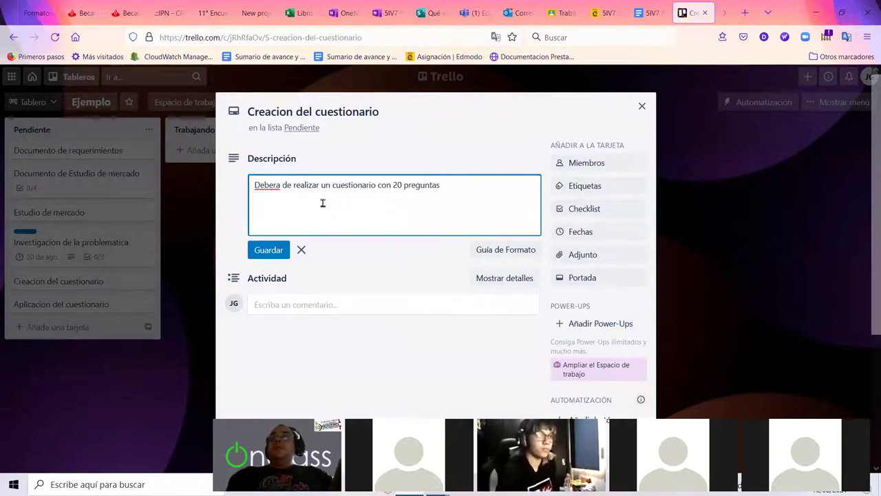
click(269, 250)
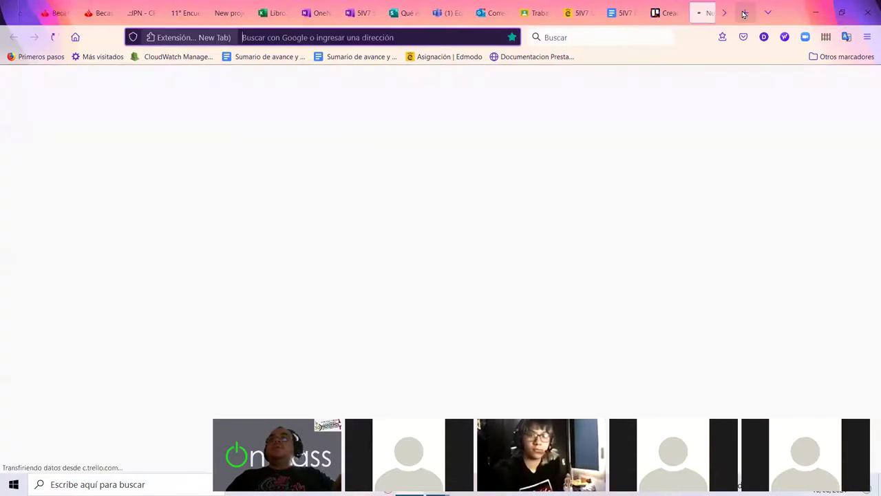
- Switch to Office 365 in a new browser tab and open Forms there
click(745, 13)
text(from)
key(BackSpace)
key(BackSpace)
key(BackSpace)
key(BackSpace)
text(offi)
key(Return)
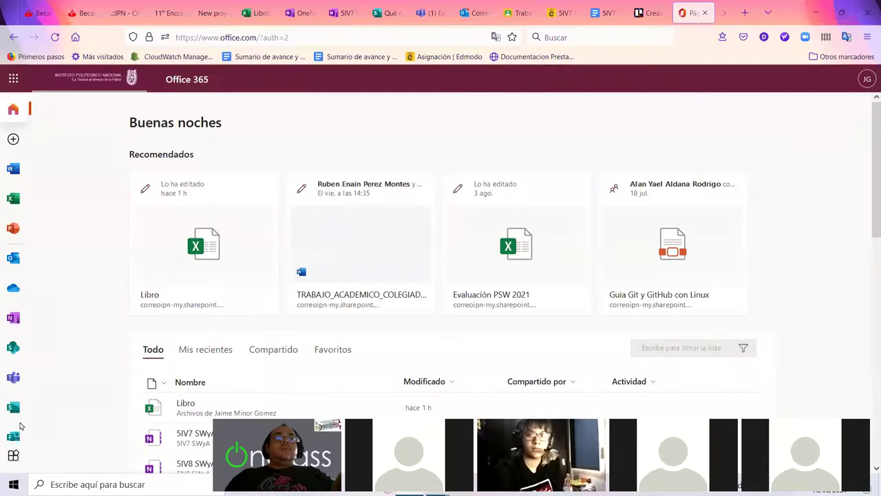
click(13, 438)
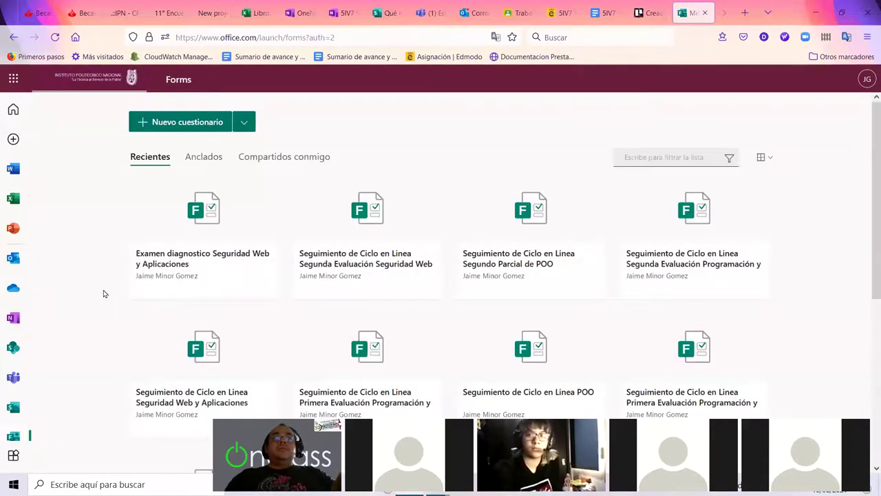
- Open the "Cuestionario sin título" form from the recent forms and view its settings
scroll(104, 293, down, 3)
scroll(103, 293, down, 6)
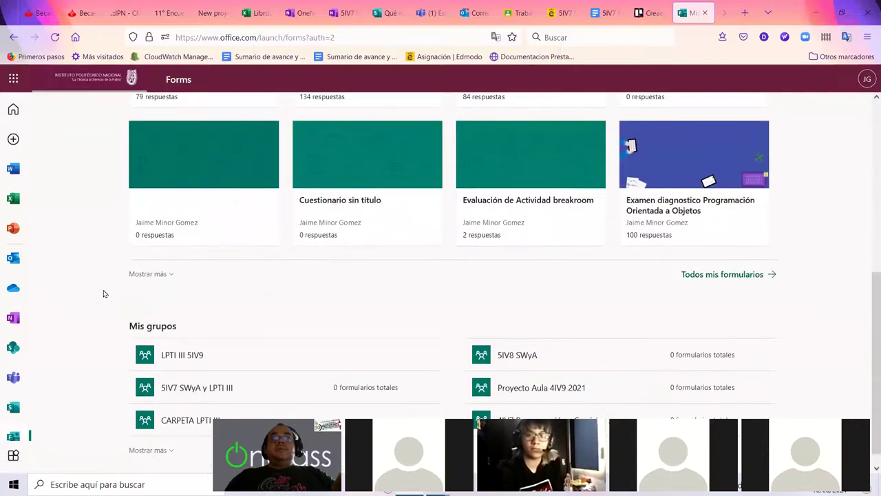
click(354, 174)
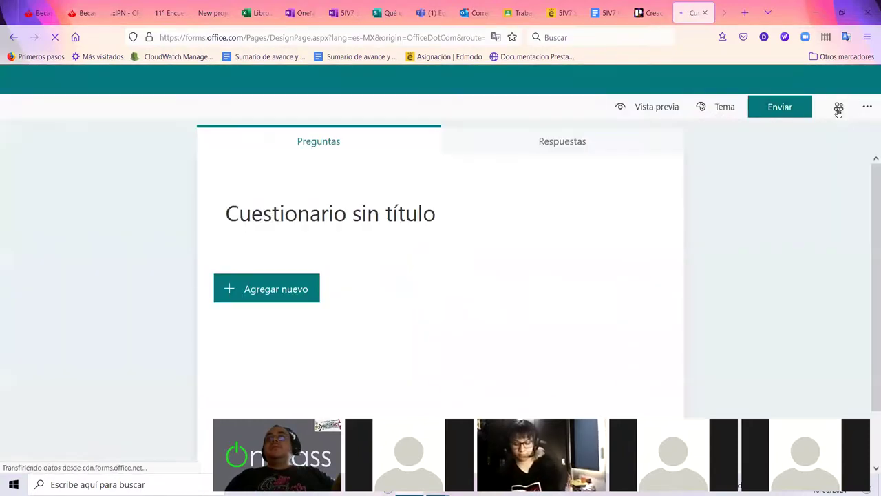
click(868, 109)
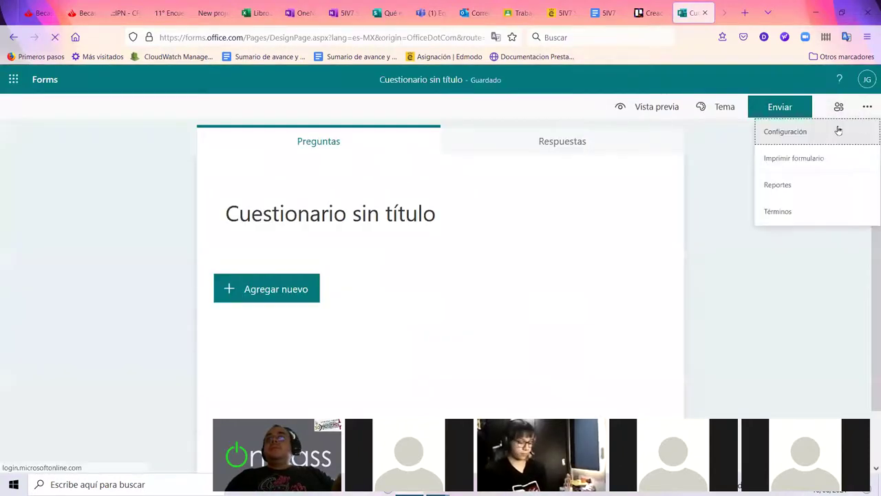
click(785, 132)
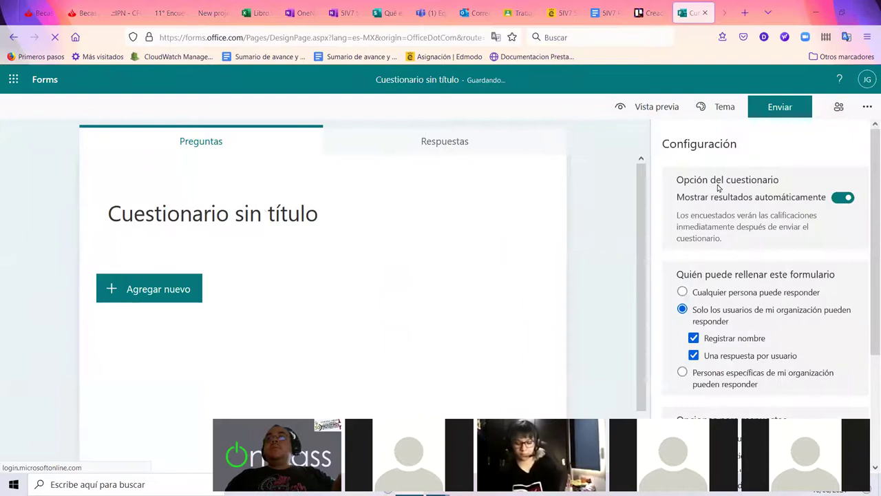
click(867, 107)
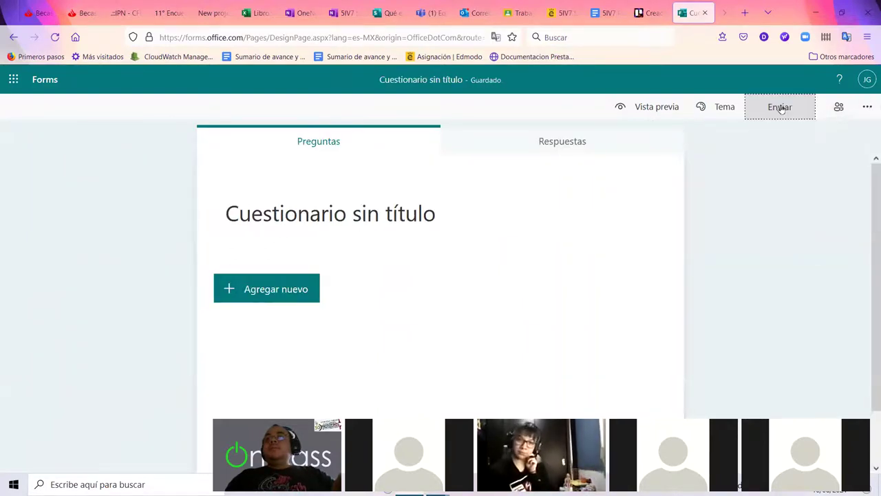
- Copy the form's response link and switch back to the "Creacion del cuestionario" card in Trello
click(785, 109)
click(834, 218)
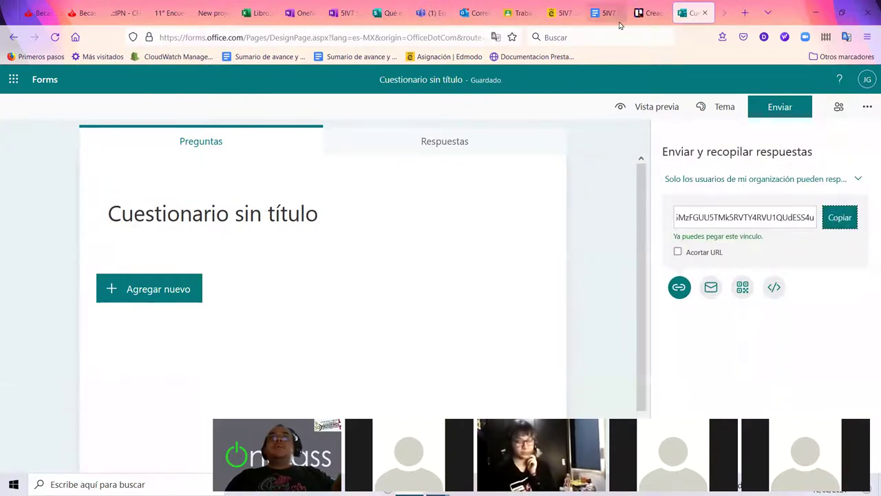
click(644, 16)
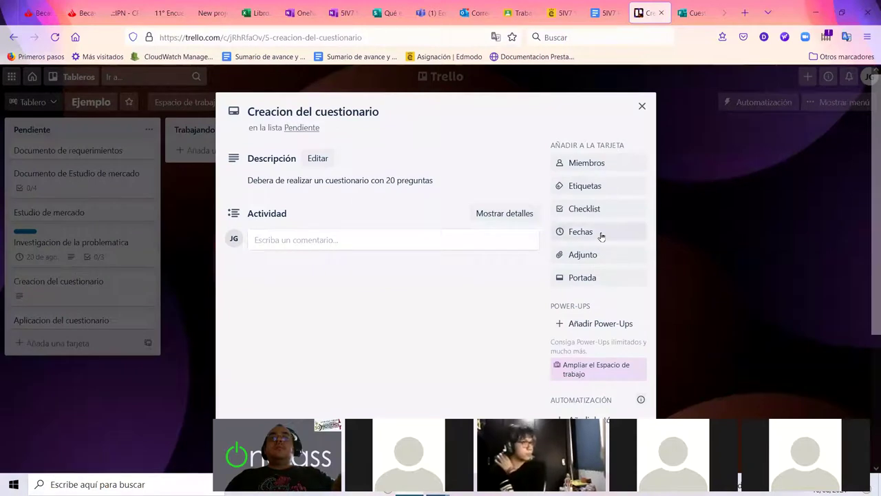
- Attach the copied form link to the "Creacion del cuestionario" card
click(600, 209)
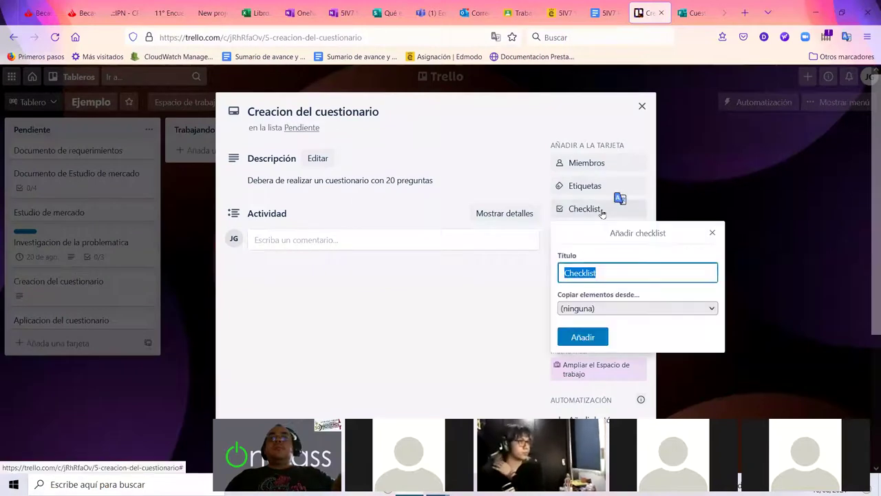
click(506, 183)
click(596, 256)
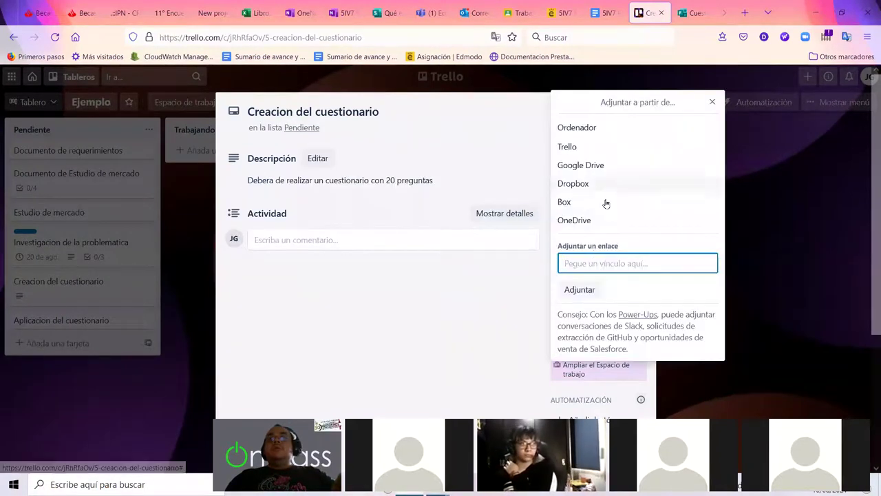
text(C)
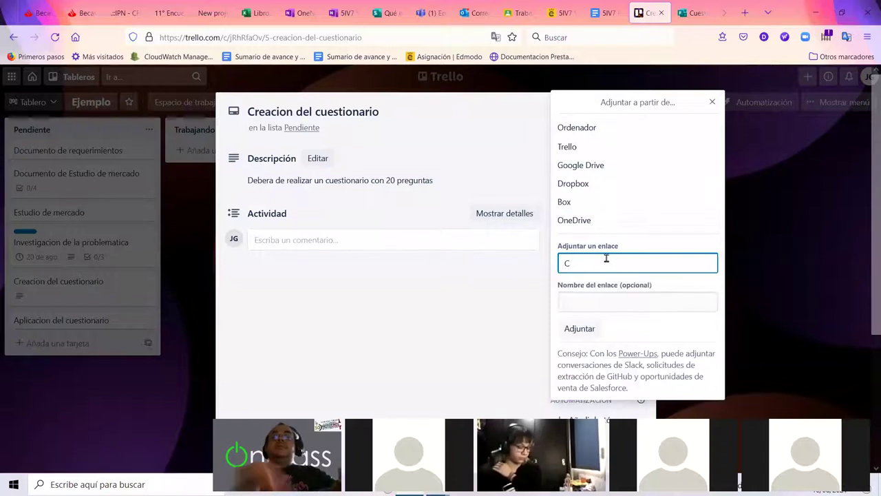
text(Uestionario)
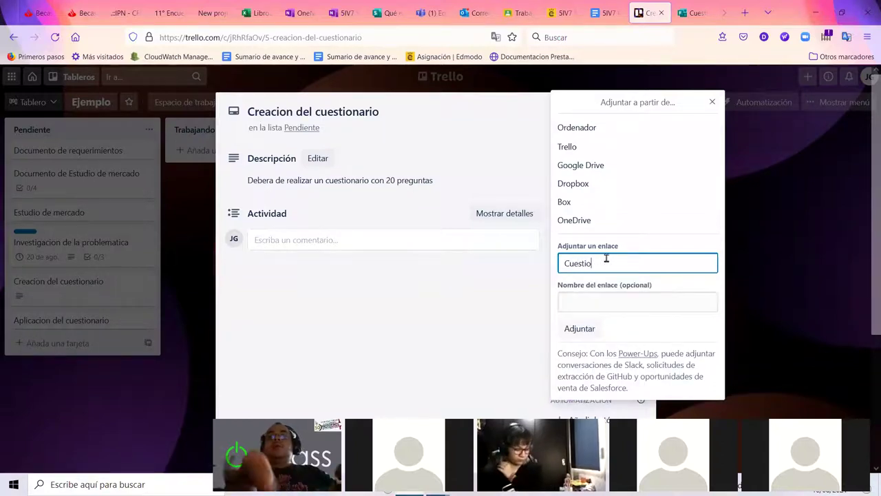
click(589, 301)
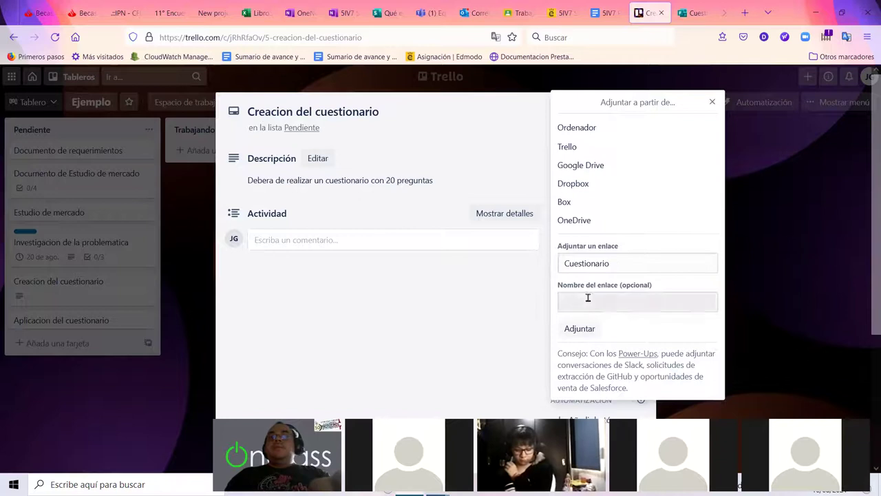
key(ctrl+v)
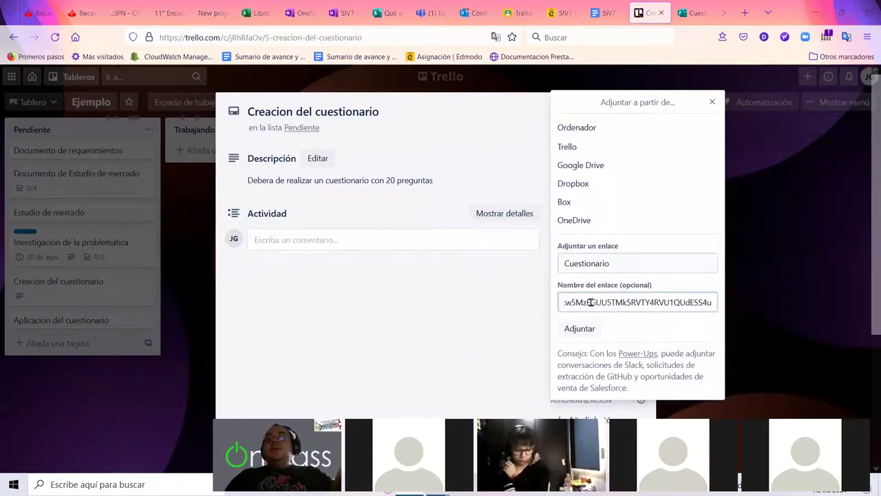
click(585, 329)
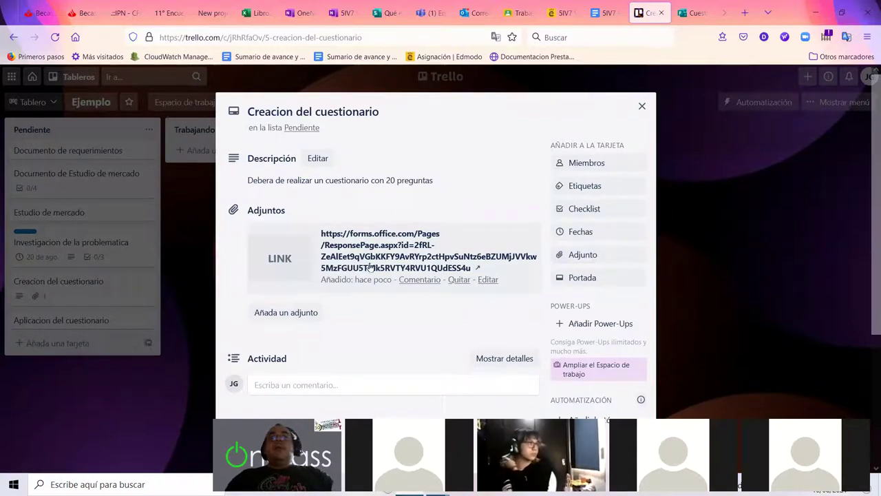
- Change the attached link's display name to "Cuestionario" and update the attachment
click(488, 279)
click(512, 337)
triple_click(564, 377)
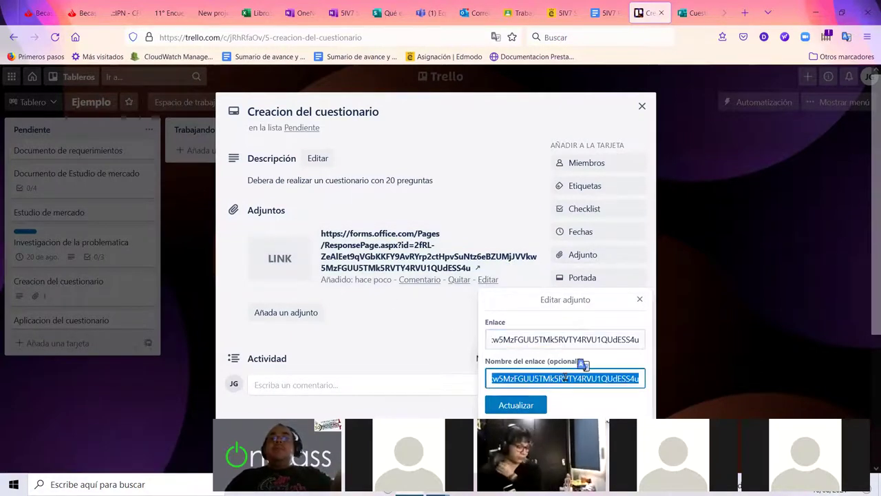
key(End)
key(ctrl+BackSpace)
key(BackSpace)
key(BackSpace)
key(BackSpace)
key(BackSpace)
key(BackSpace)
key(BackSpace)
key(BackSpace)
key(BackSpace)
key(BackSpace)
key(BackSpace)
key(BackSpace)
key(BackSpace)
key(BackSpace)
key(BackSpace)
key(BackSpace)
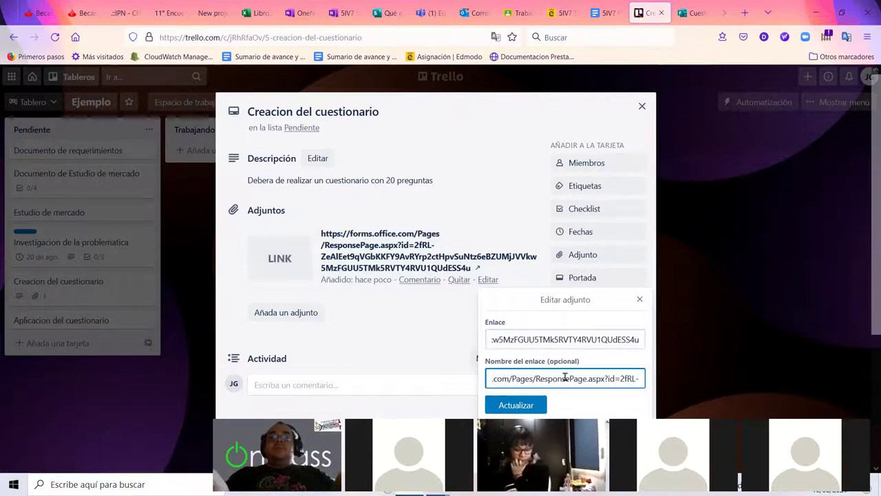
key(BackSpace)
key(BackSpace)
key(BackSpace)
key(BackSpace)
key(BackSpace)
key(BackSpace)
key(BackSpace)
key(BackSpace)
key(BackSpace)
key(BackSpace)
key(BackSpace)
key(BackSpace)
key(BackSpace)
key(BackSpace)
key(BackSpace)
key(BackSpace)
text(Cuestionario)
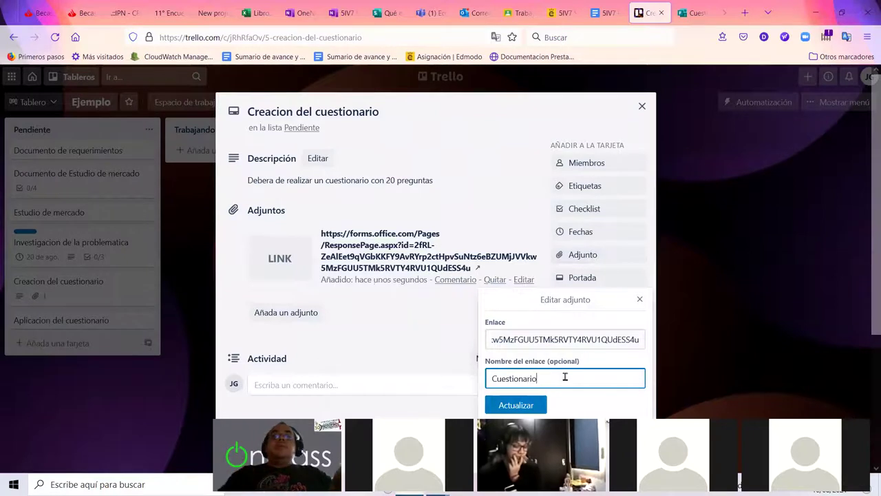
click(538, 412)
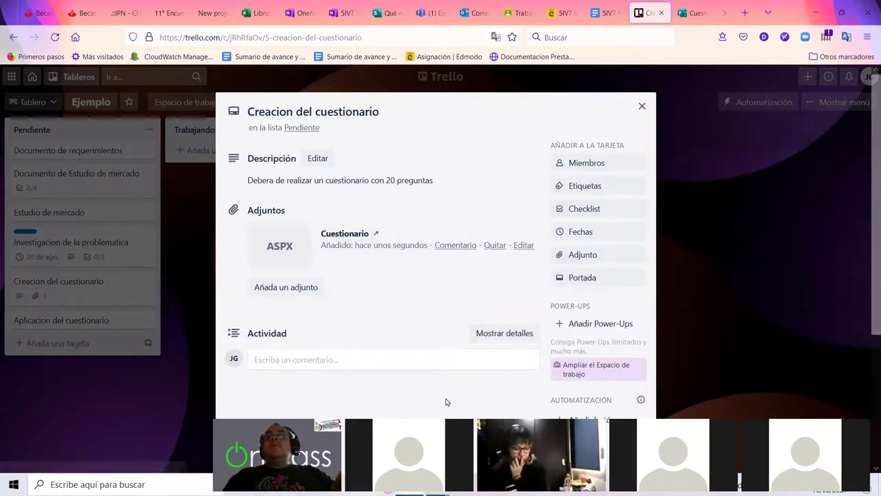
- Set the due date of the "Creacion del cuestionario" card to 24/08/2021, save it and close the card
click(596, 234)
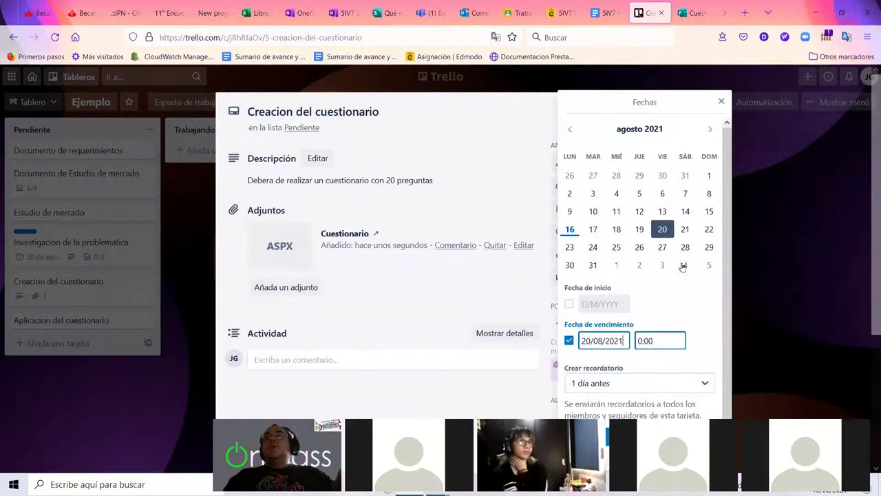
click(591, 249)
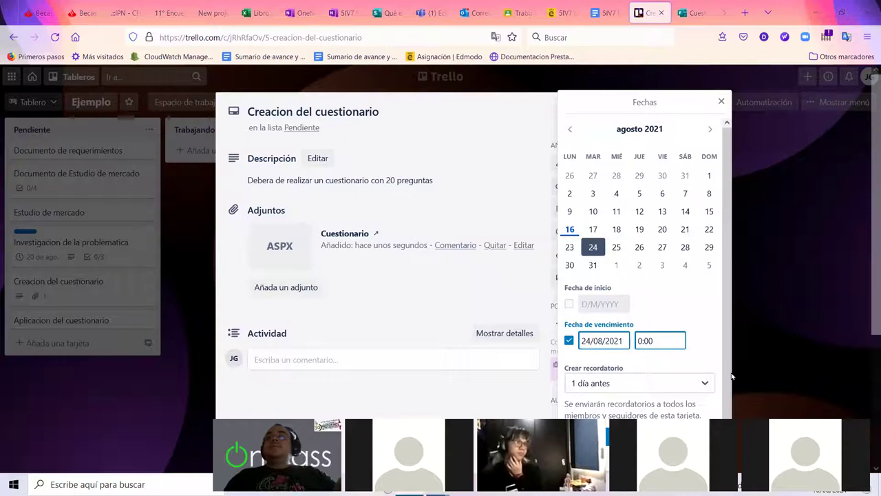
scroll(646, 335, down, 1)
click(640, 432)
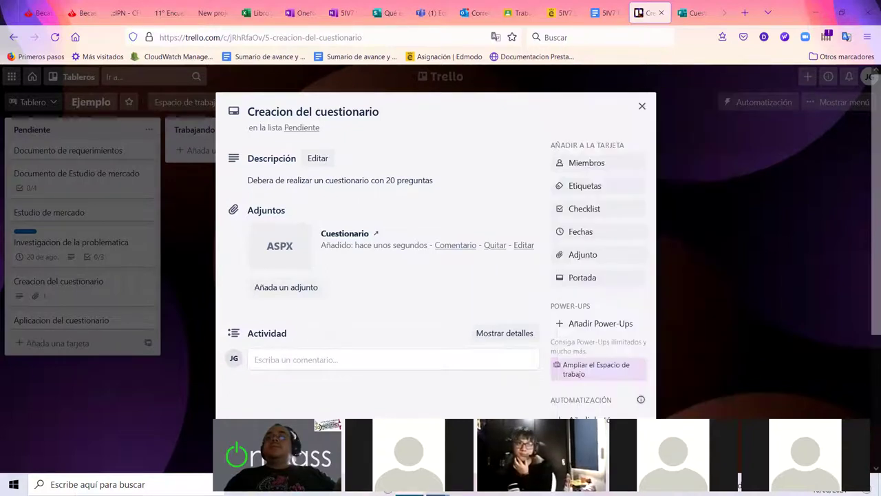
click(641, 106)
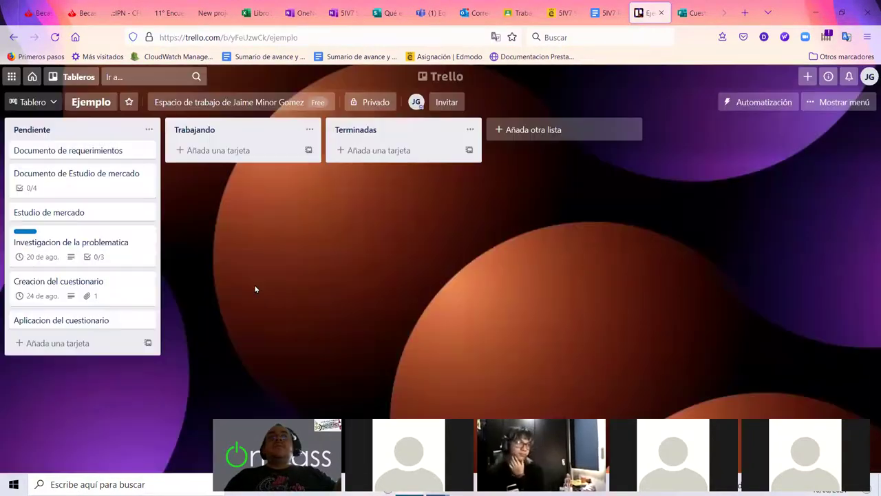
- Assign the blue "Investigacion" label to the "Creacion del cuestionario" card and close the card
click(122, 283)
click(585, 185)
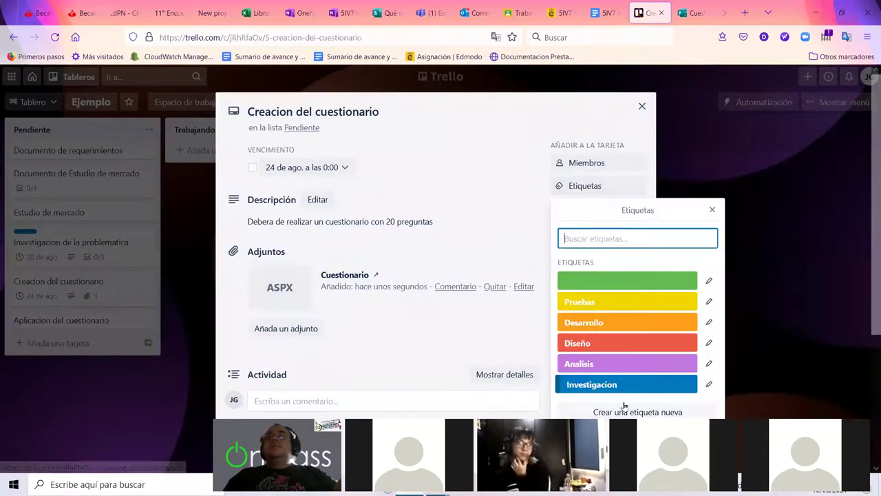
click(615, 384)
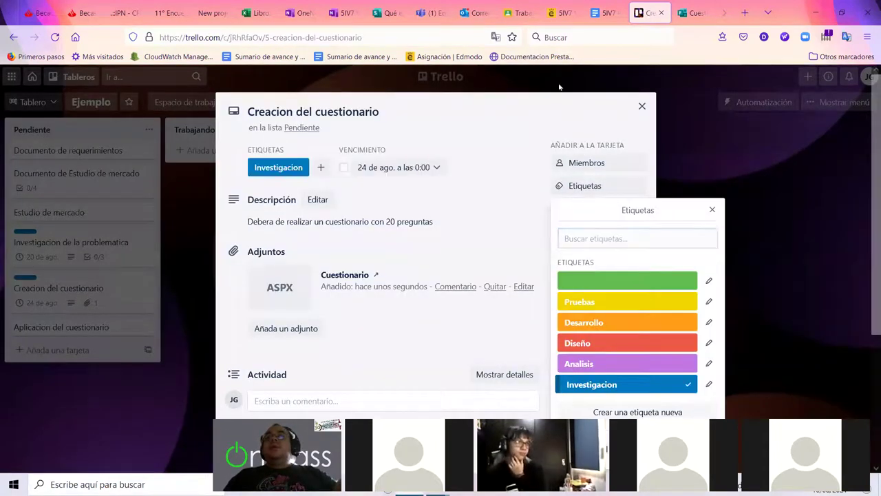
click(642, 106)
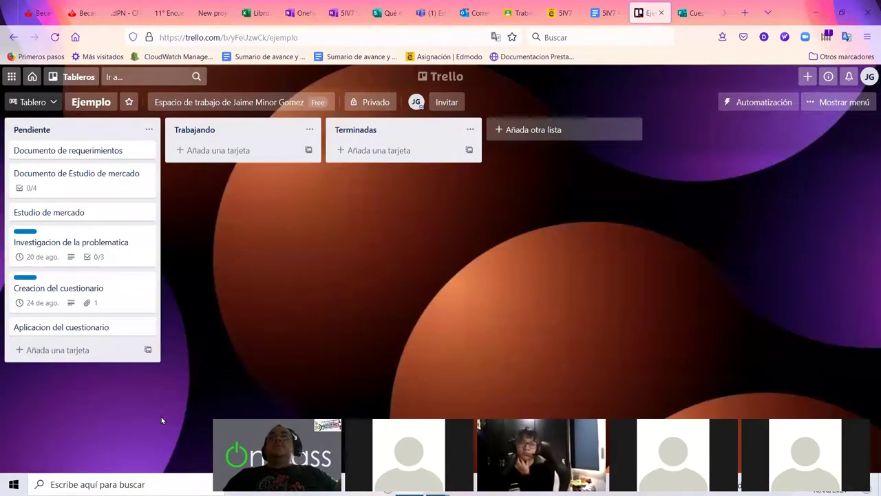
- Give the "Aplicacion del cuestionario" card the description "Deberan de reunir la informacion a traves de :", with lines "Redes sociales", "Grupos etc", "500" and "1500?", and save it
click(58, 335)
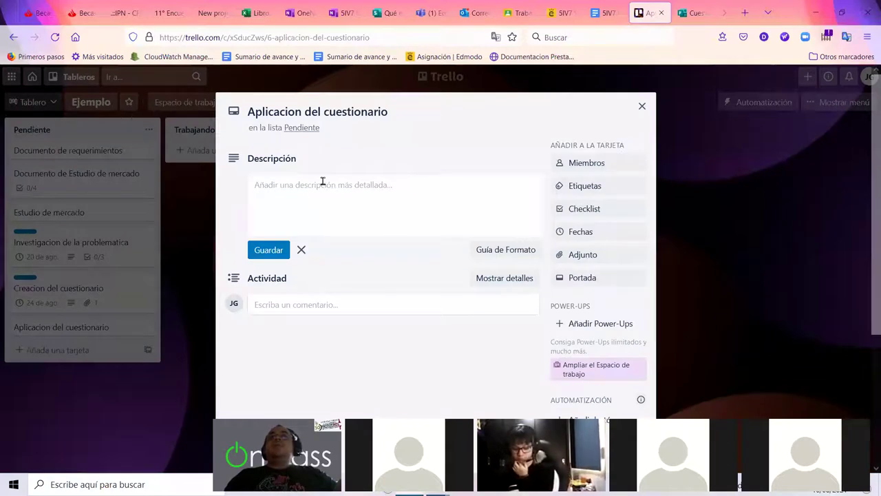
click(333, 186)
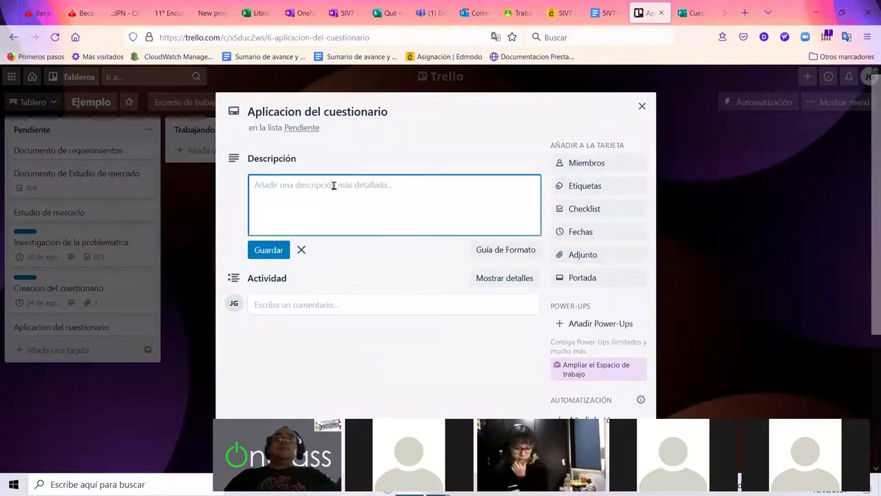
text(Deberan de reunir la informacion a traves de )
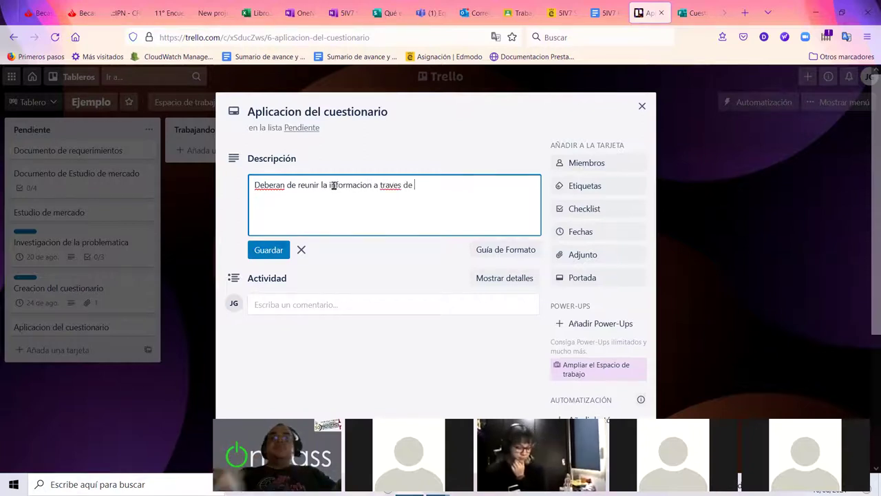
text(:  Redes sociales)
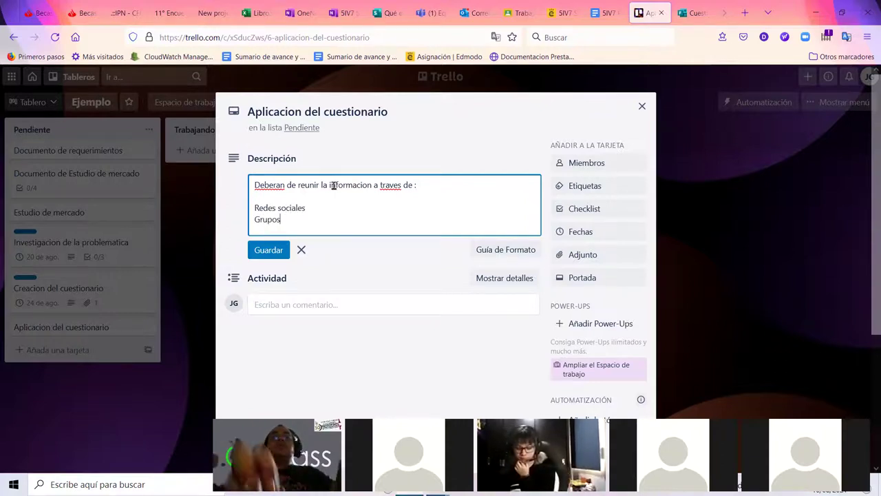
key(Return)
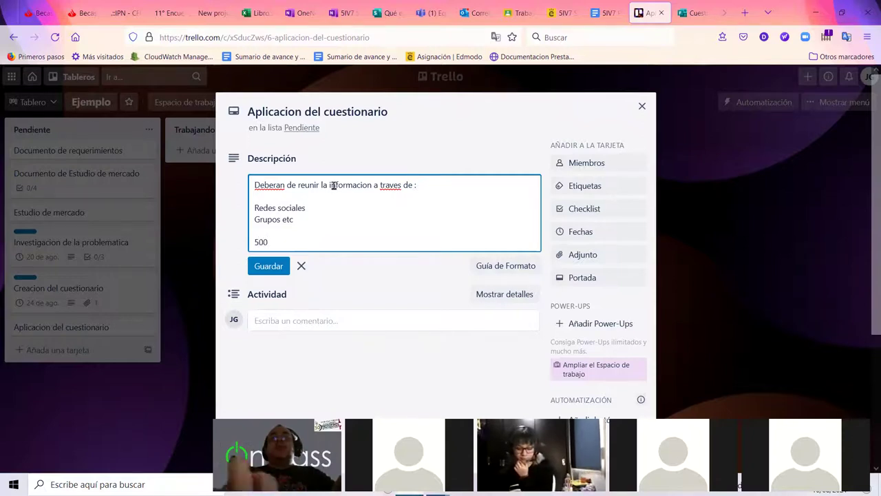
key(Return)
key(Return)
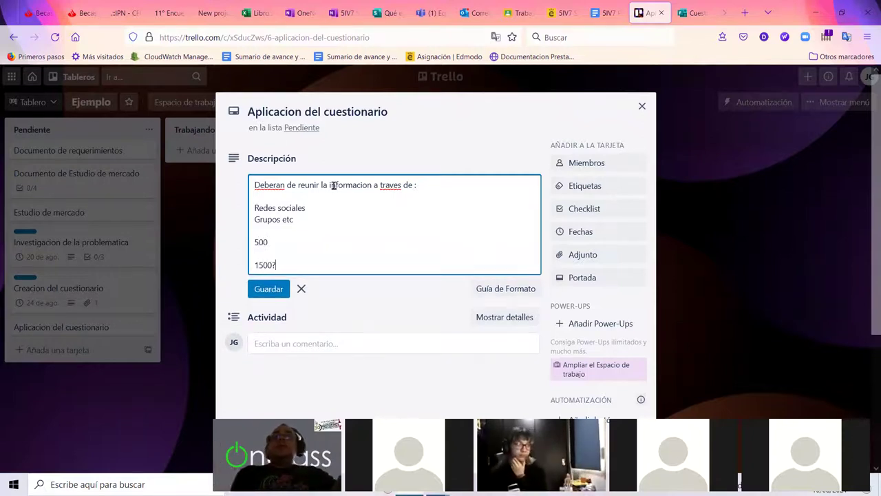
click(274, 295)
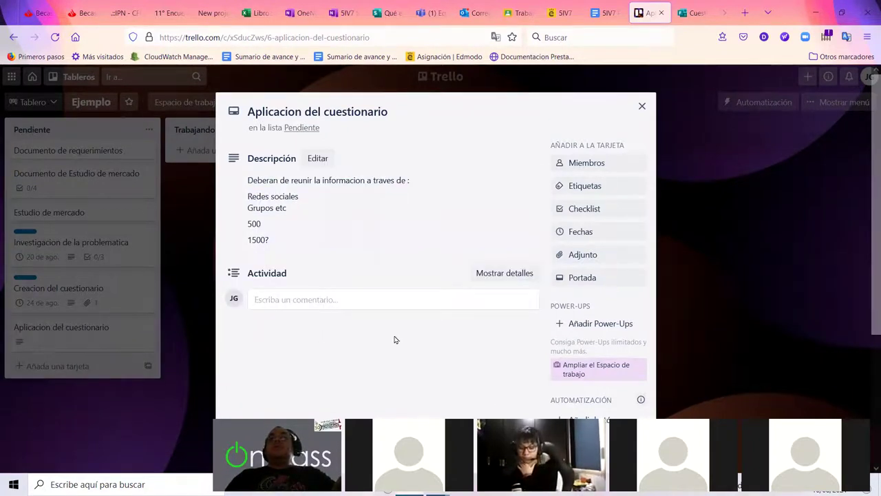
click(616, 257)
click(473, 206)
click(406, 138)
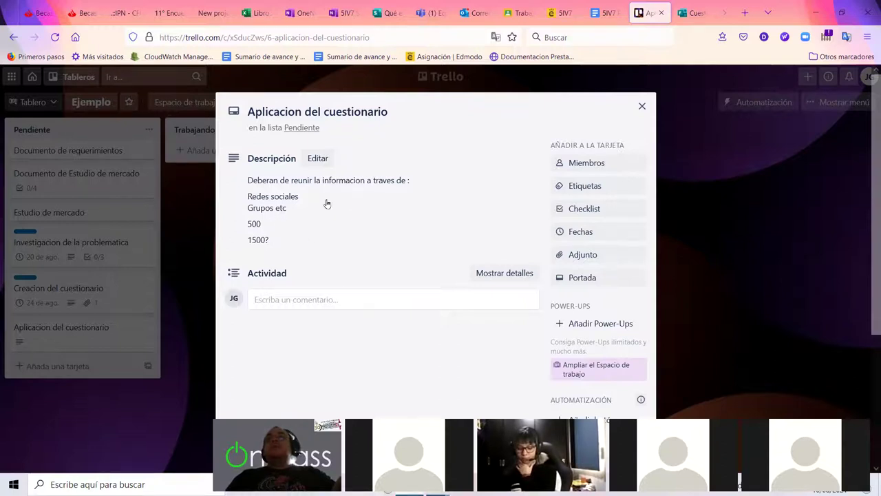
- Switch to the 5IV7 protocol document in Google Docs, select its web address and return to the "Aplicacion del cuestionario" card
click(605, 12)
key(ctrl+l)
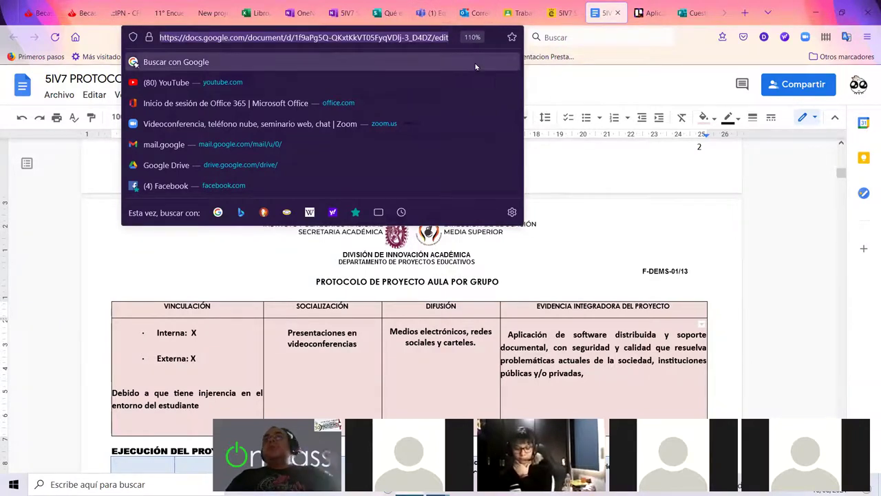
click(646, 15)
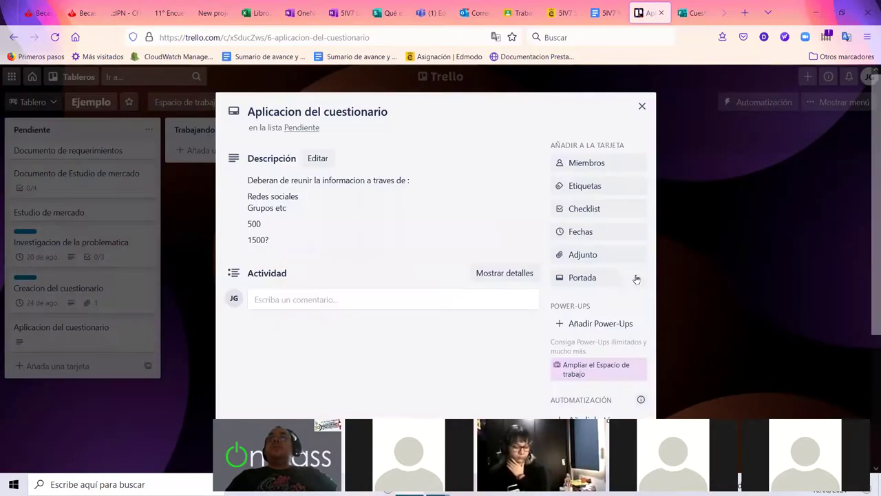
- Attach the copied Google Docs link to the "Aplicacion del cuestionario" card with the link name "Documento"
click(598, 254)
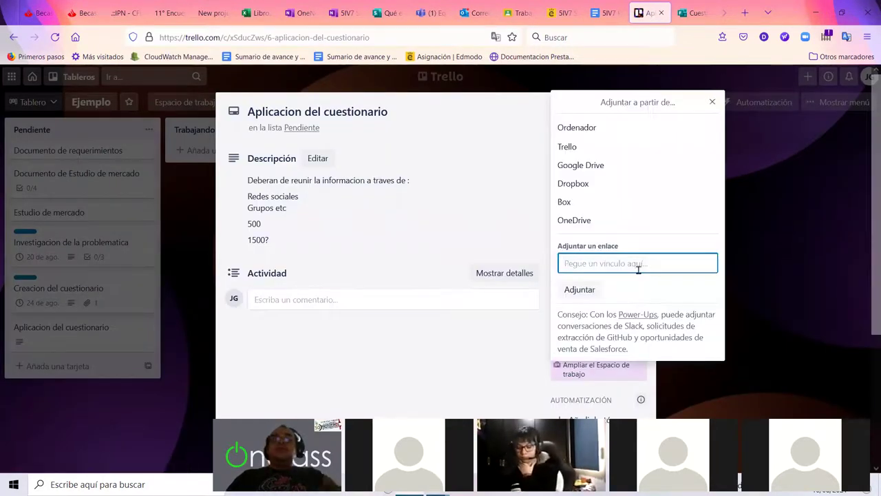
key(ctrl+v)
click(610, 295)
text(Documento)
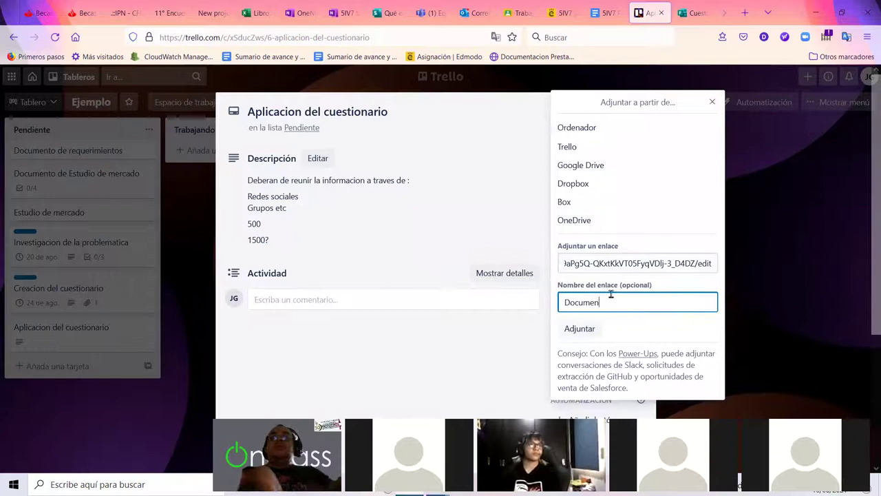
click(591, 331)
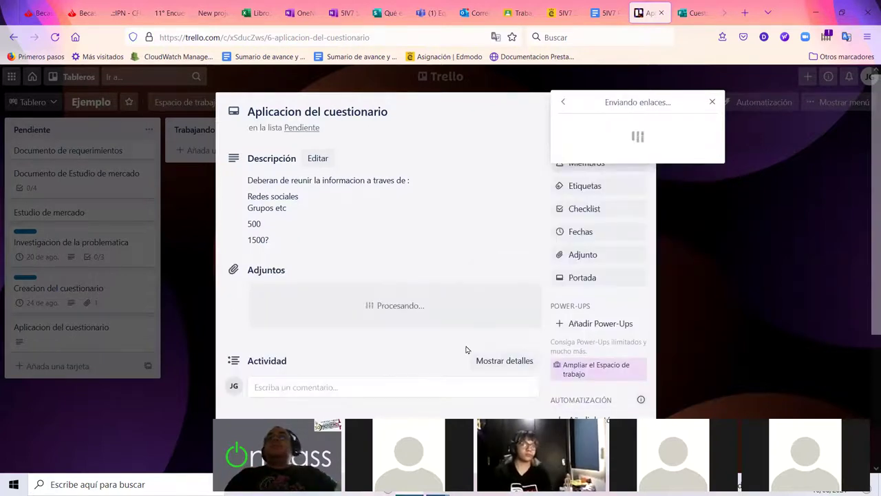
- Assign the blue "Investigacion" label to the "Aplicacion del cuestionario" card and close the card
click(604, 187)
click(622, 387)
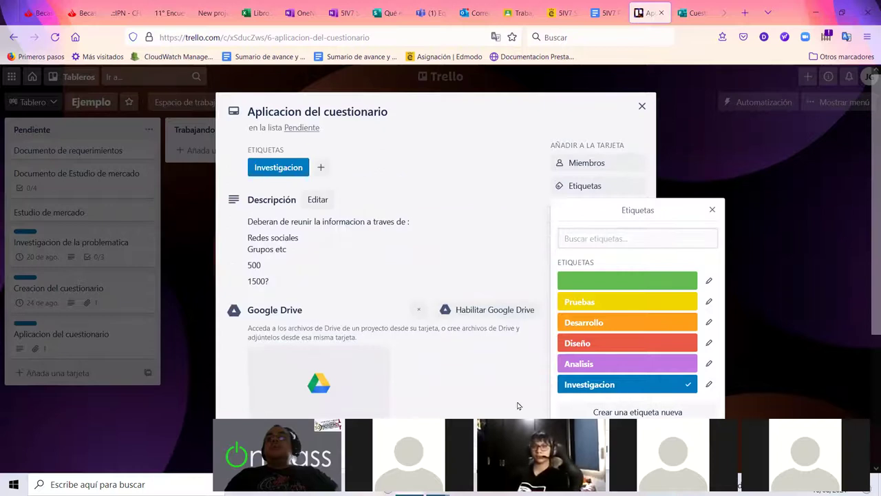
click(484, 242)
click(639, 110)
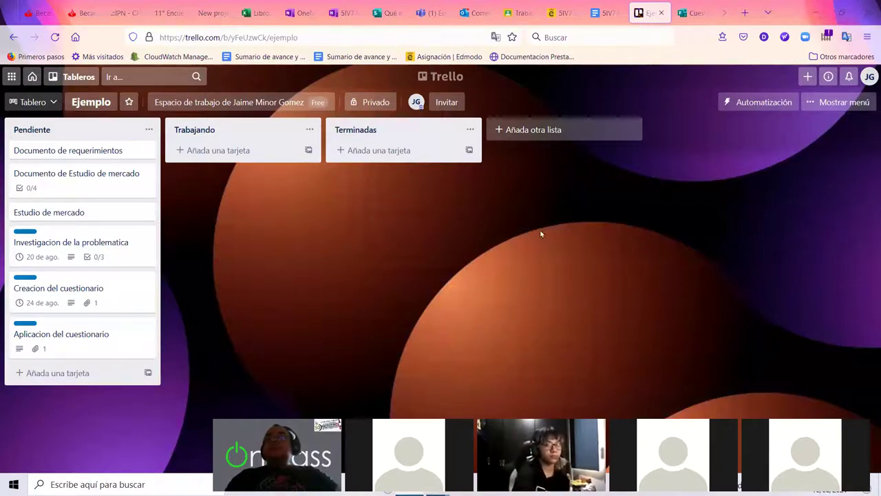
- Switch to Microsoft Teams, open the management page of the Equipo 10 channel and copy the first owner's e-mail from the contact card
click(430, 13)
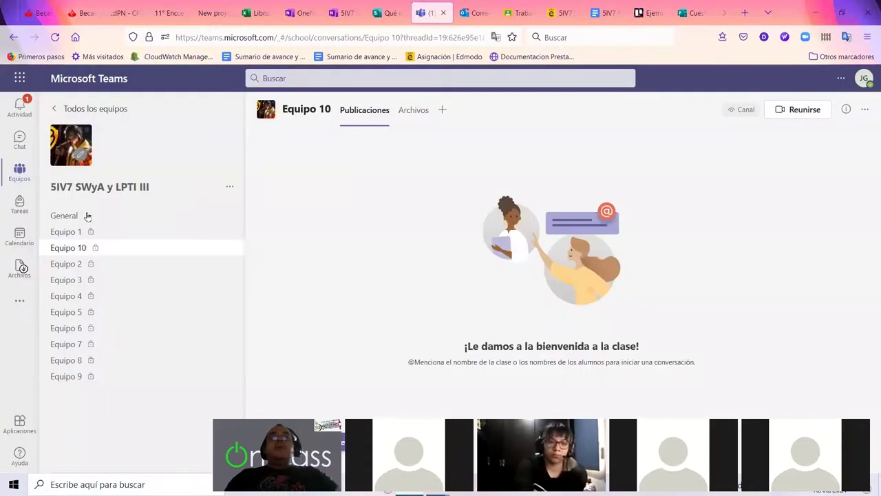
click(227, 249)
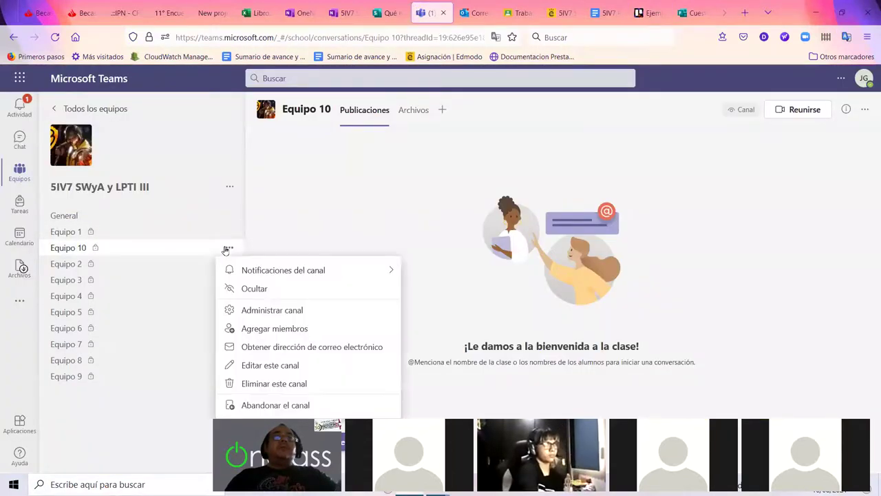
click(318, 317)
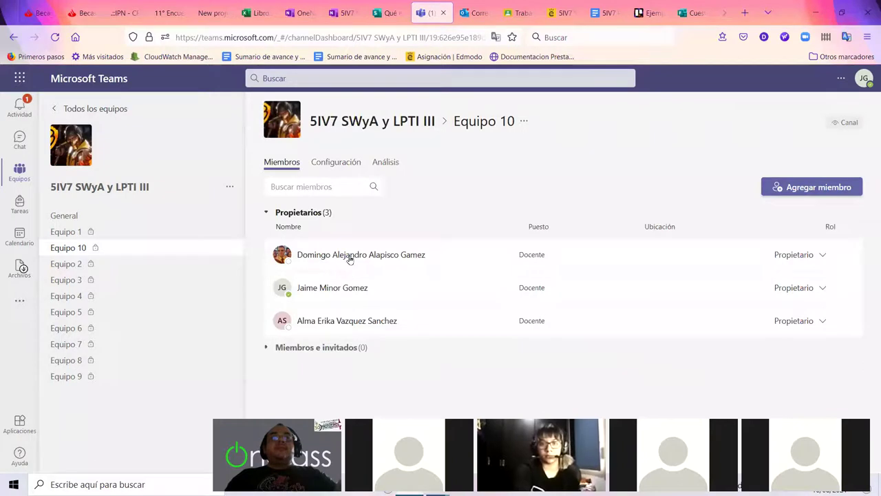
mouse_move(349, 258)
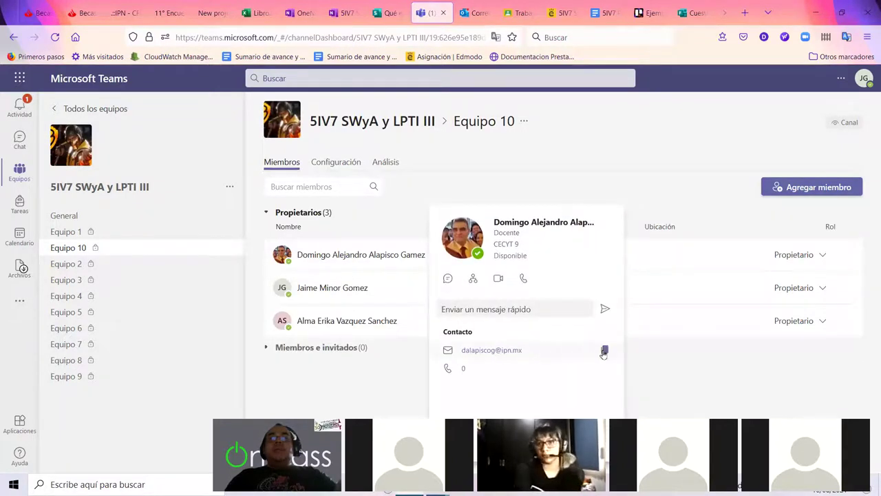
- Return to the Ejemplo board in Trello and send board invitations to the e-mail addresses of the two other Equipo 10 channel owners
click(649, 12)
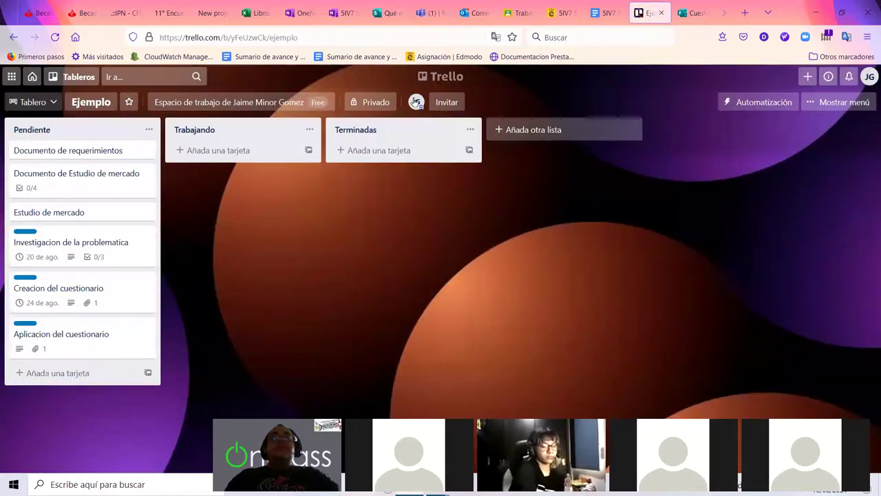
click(440, 103)
key(ctrl+v)
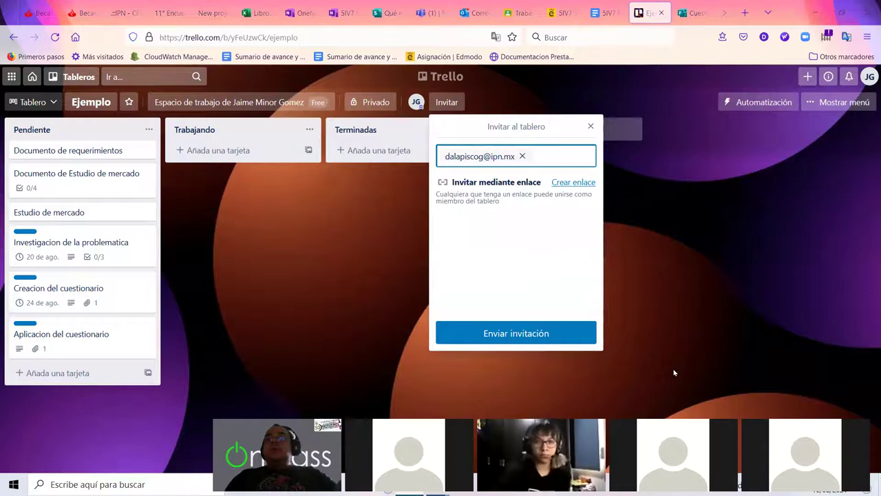
click(555, 156)
key(ctrl+v)
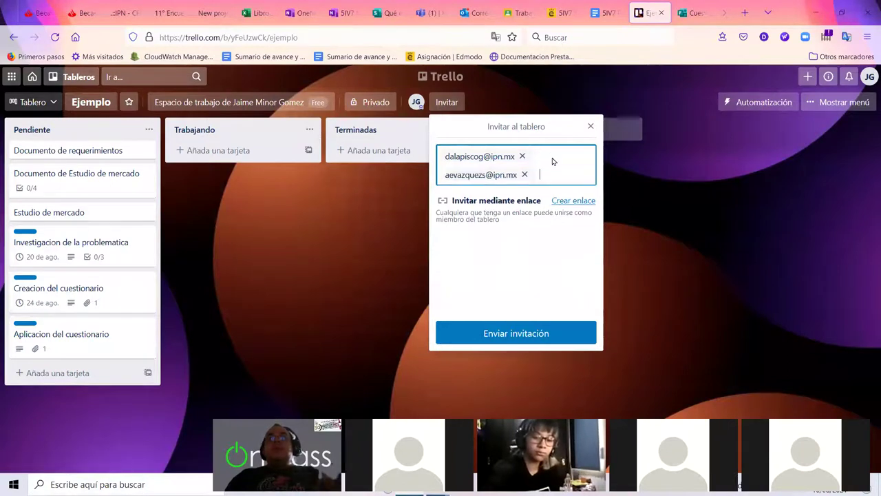
click(521, 329)
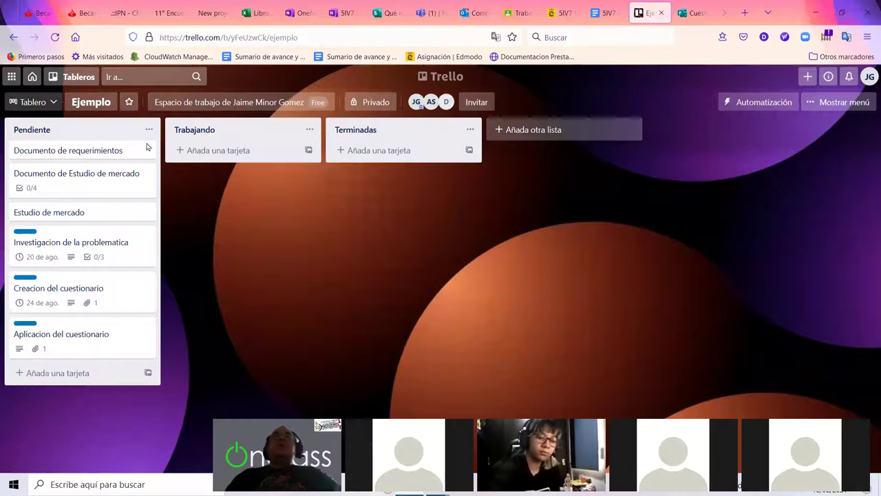
- Assign the board member with initials AS to the "Investigacion de la problematica" card, leaving its due date unmarked, and close the card
click(68, 243)
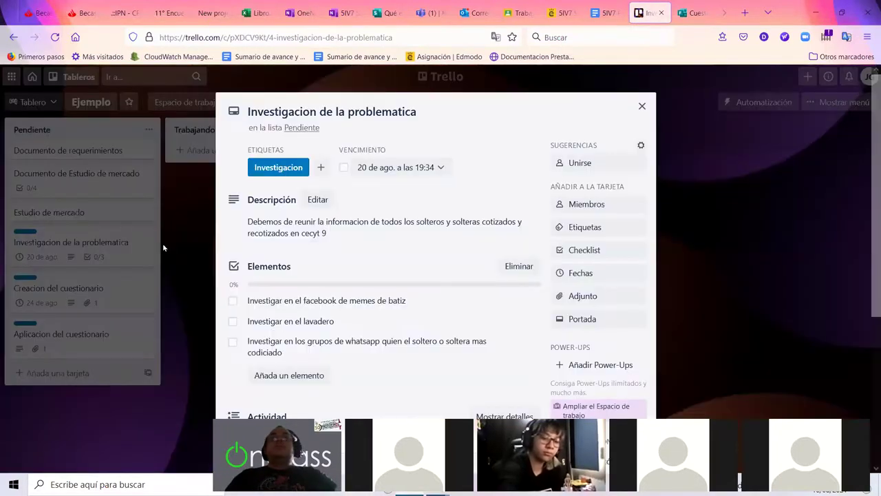
click(594, 205)
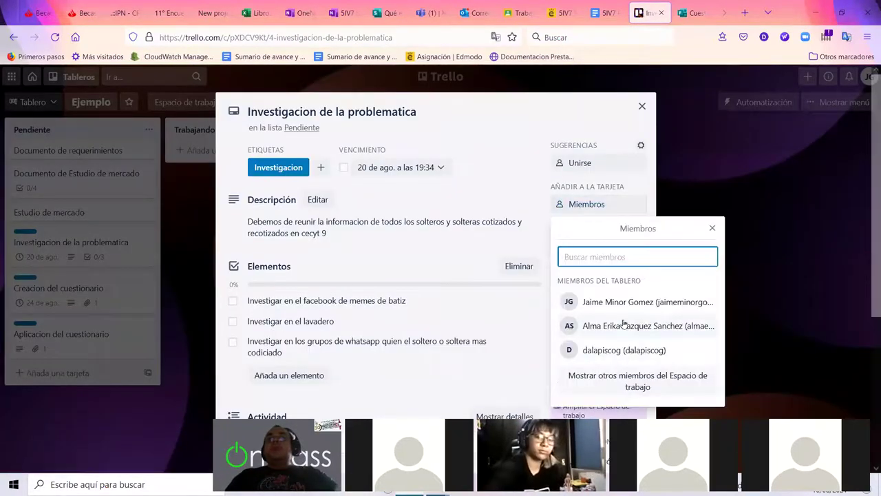
click(619, 326)
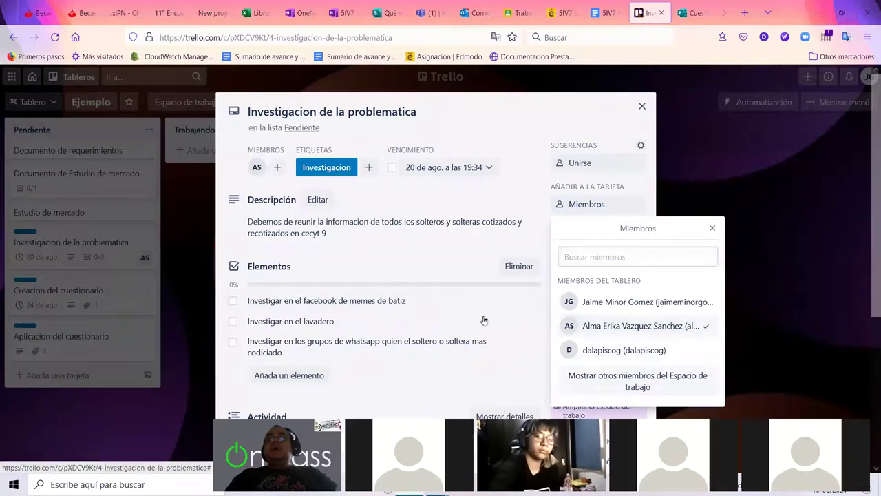
click(554, 116)
click(393, 170)
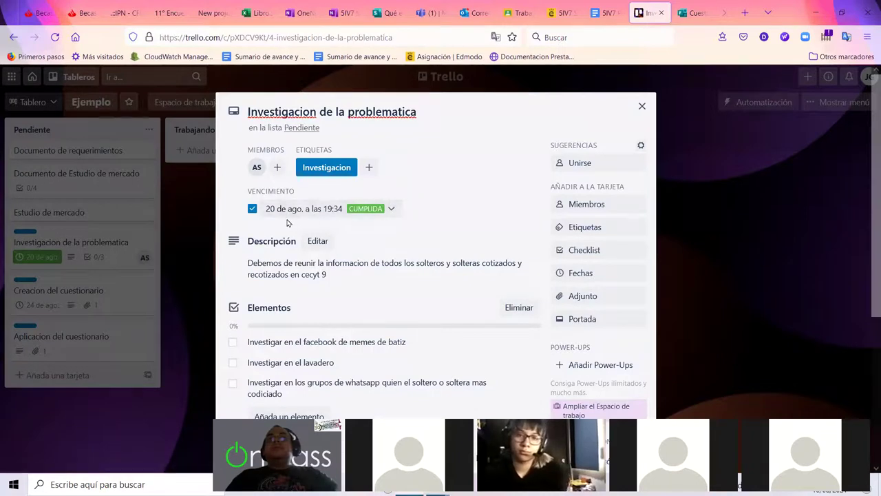
click(252, 209)
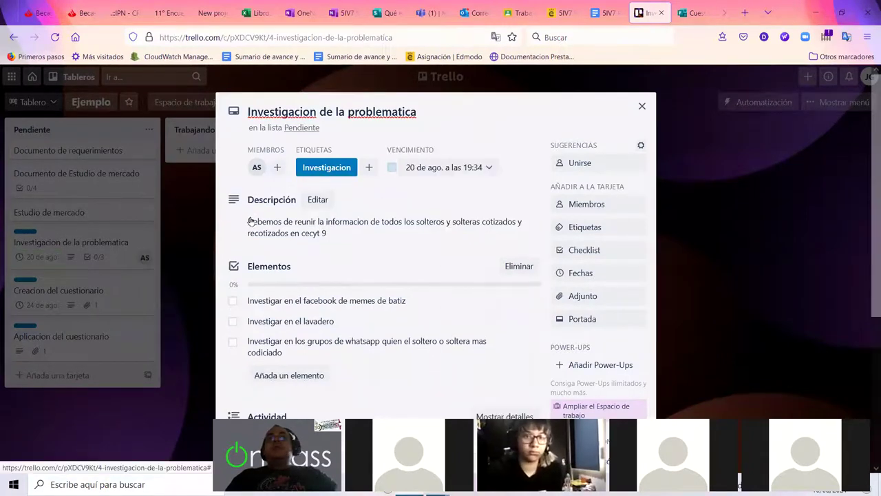
click(639, 106)
- Assign the board member with initial D to the "Creacion del cuestionario" card and close the card
click(83, 290)
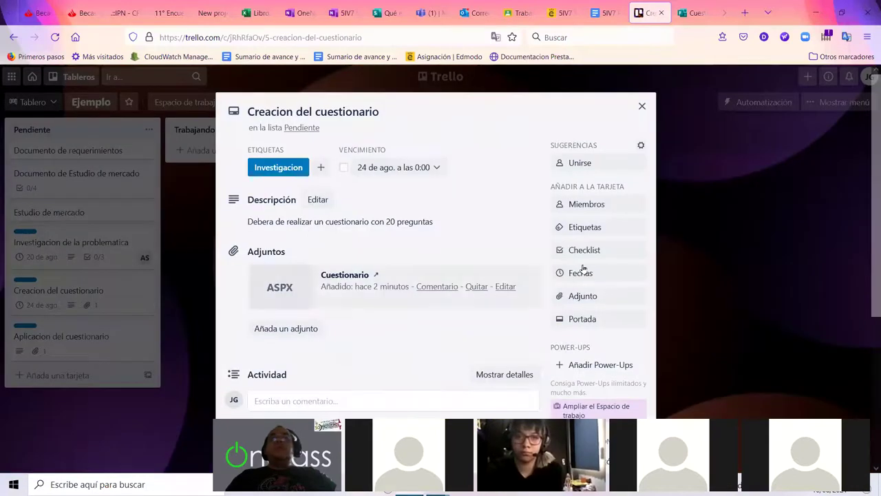
click(594, 208)
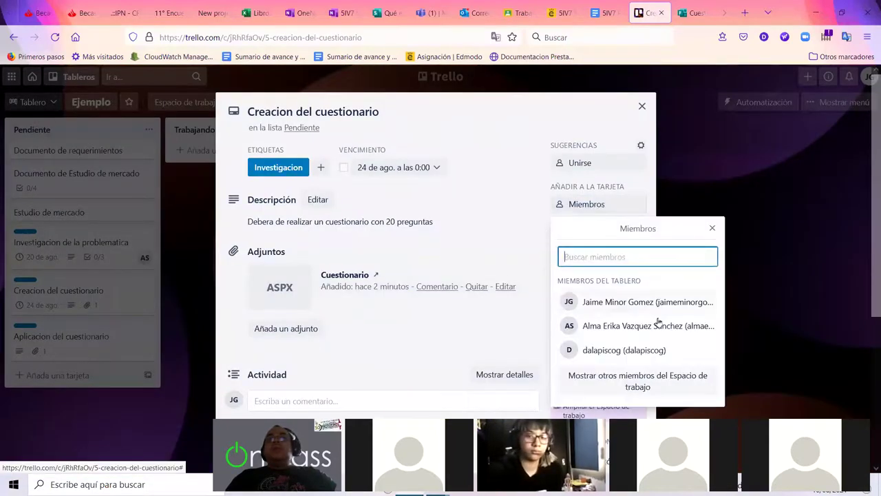
click(636, 350)
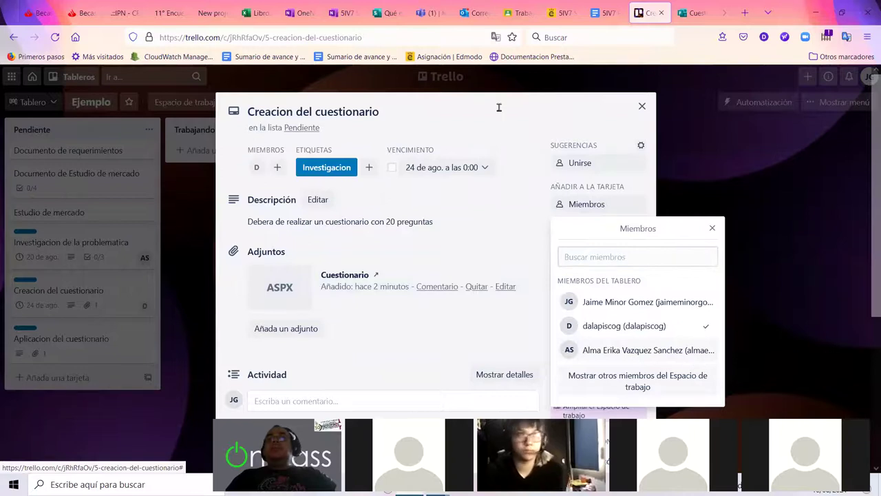
click(578, 109)
click(642, 106)
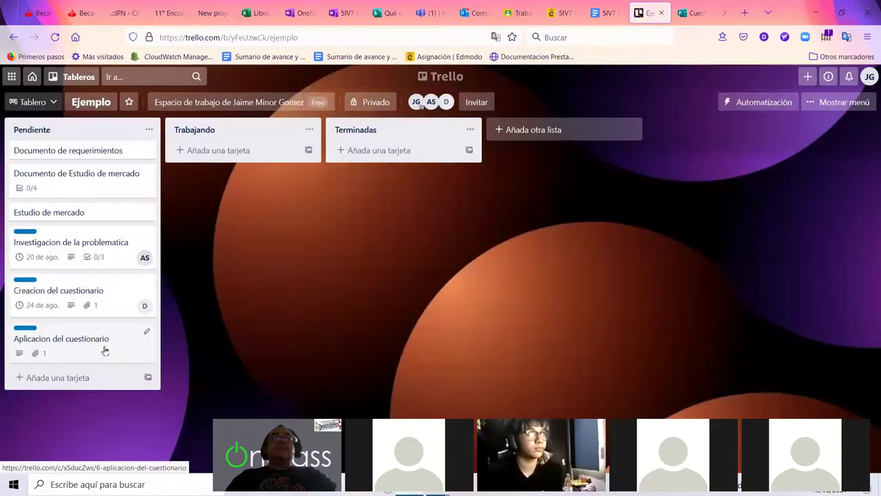
- Assign the board member with initials AS to the "Aplicacion del cuestionario" card and close the card
click(146, 335)
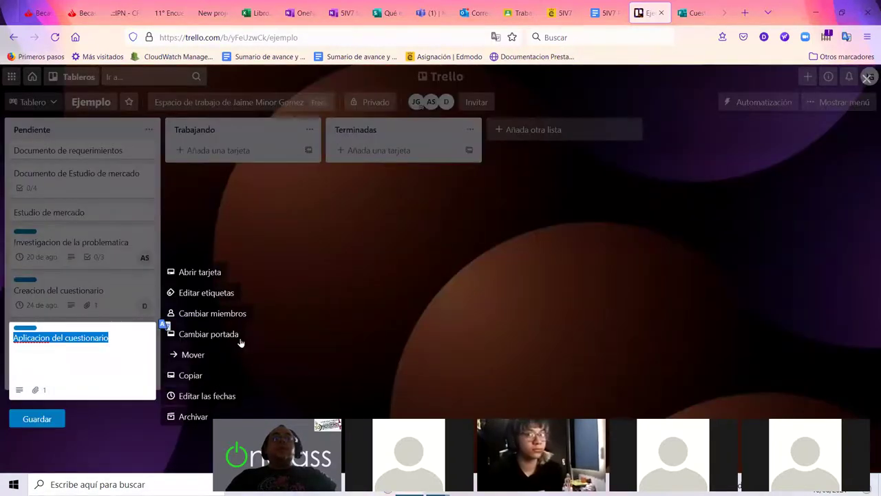
click(379, 303)
click(86, 338)
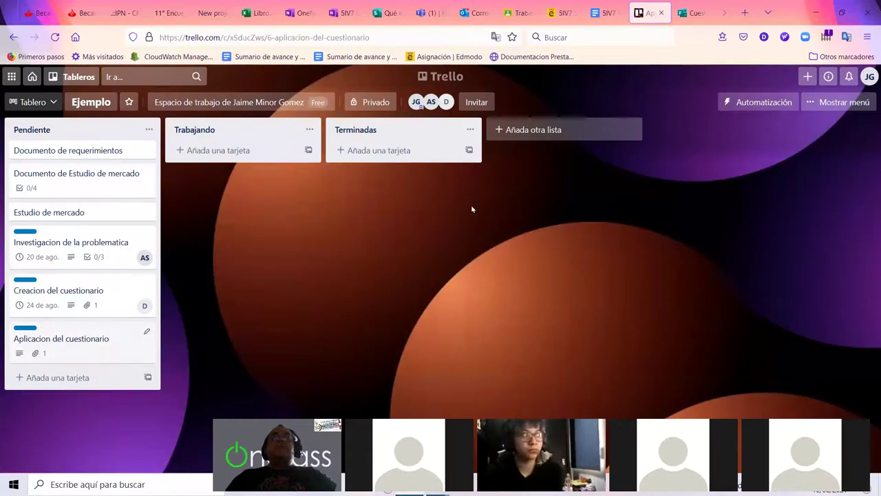
click(586, 205)
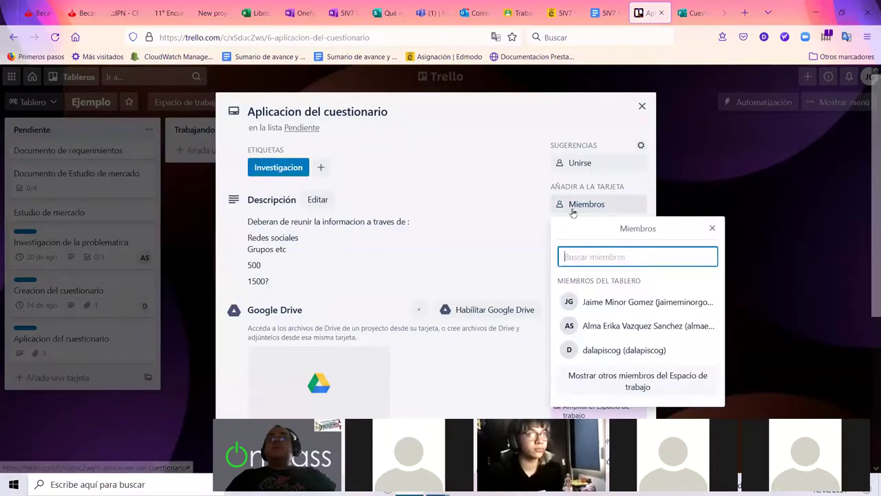
click(646, 326)
click(642, 106)
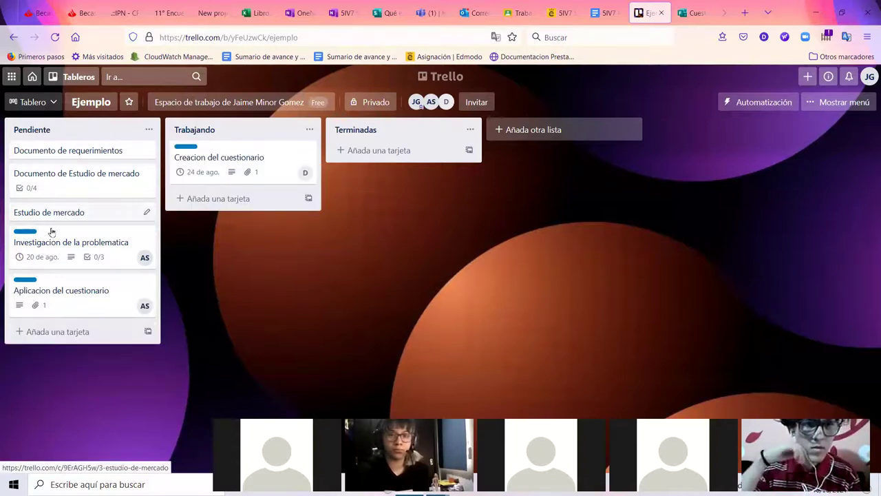
- Add a card titled "Referencias" to the Pendiente list
click(52, 331)
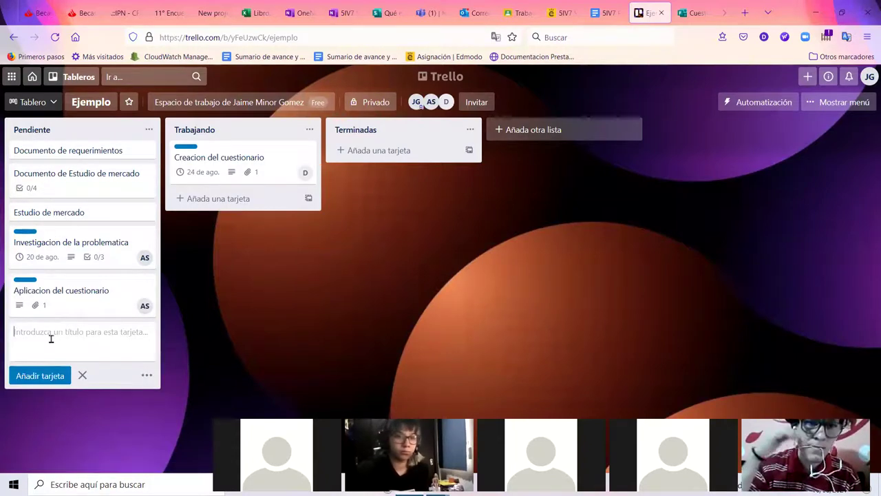
text(Referencias)
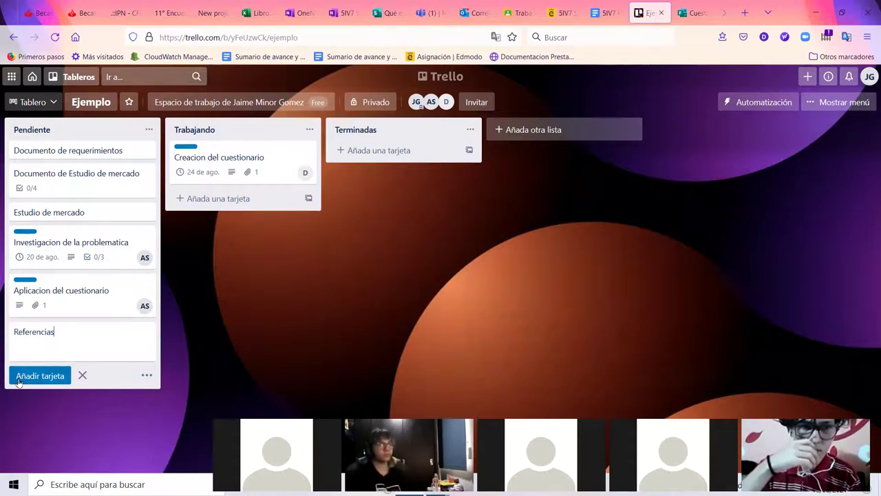
key(Return)
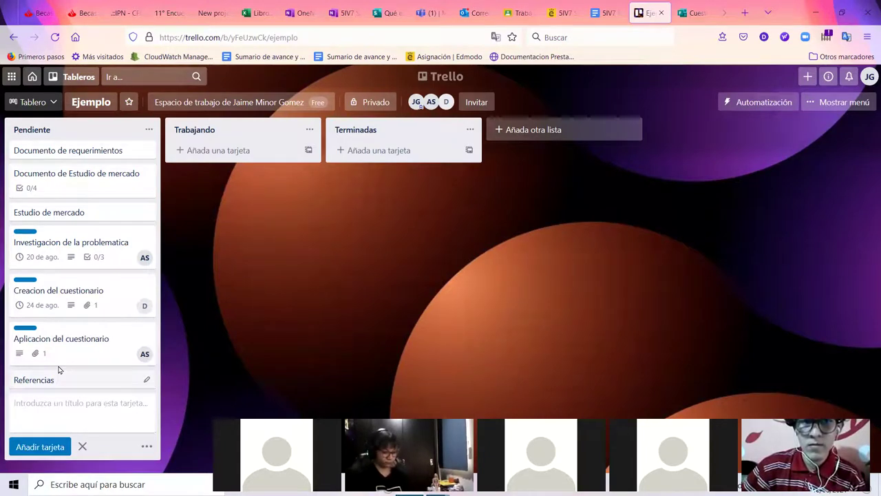
- Add two cards titled "Los requerimientos" and "KLa programacion de la interfaz" to the Pendiente list
text(Los requerimientos)
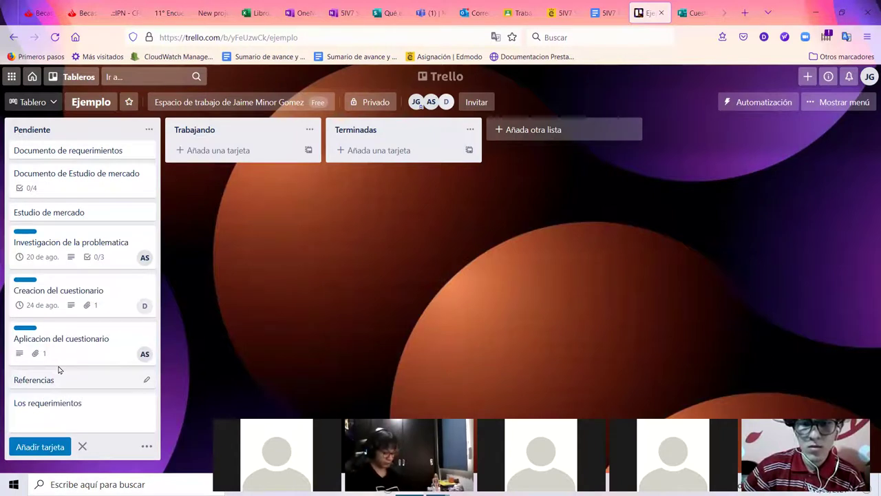
click(60, 453)
text(KLa programacion de la infterfaz)
click(39, 427)
scroll(71, 196, up, 2)
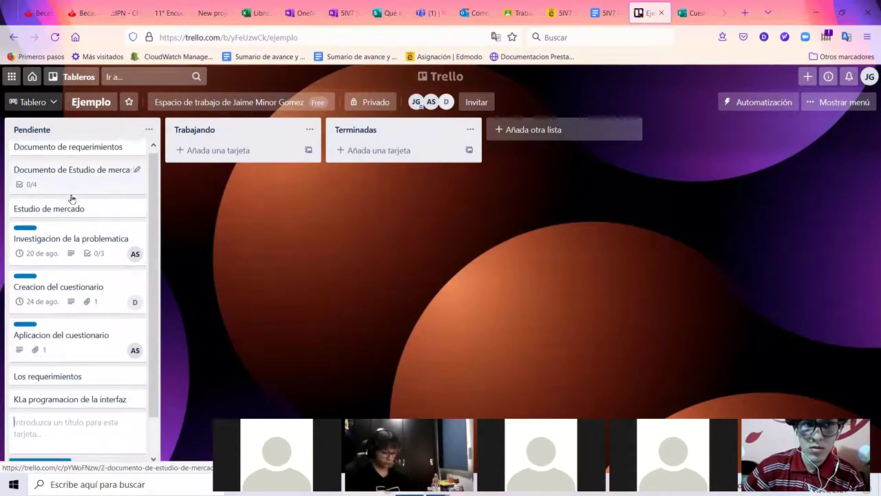
scroll(71, 254, down, 1)
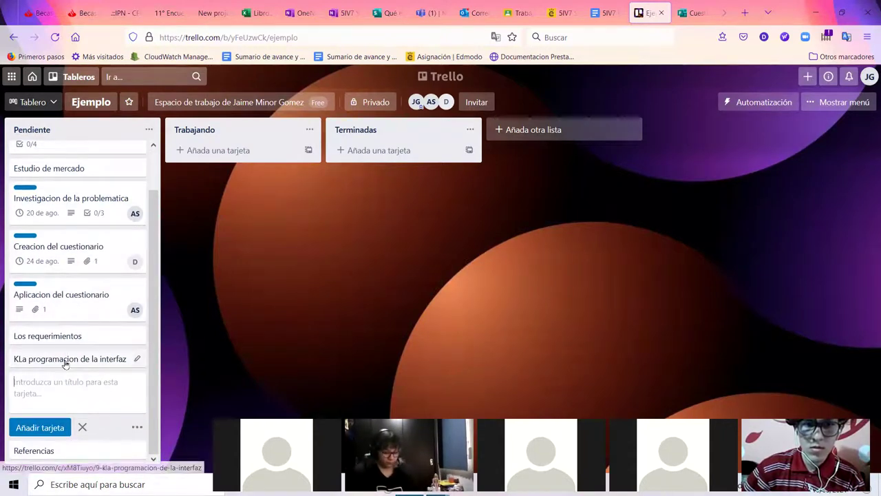
scroll(66, 365, up, 1)
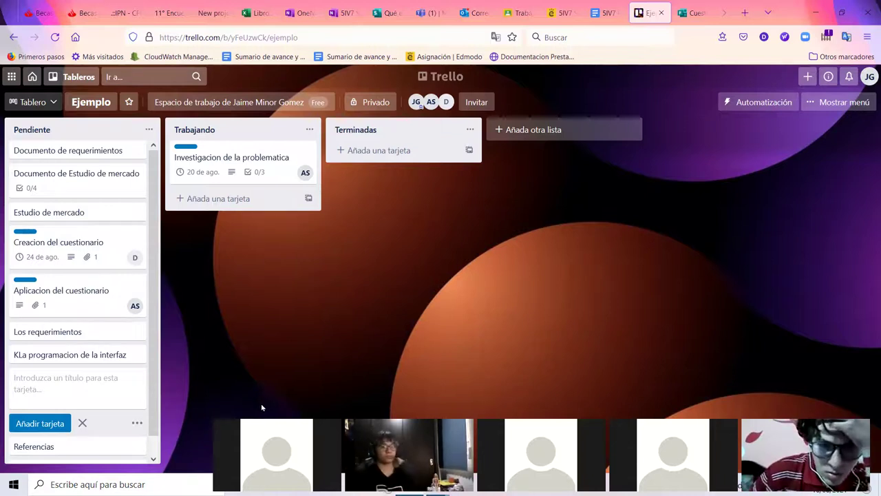
- Post the comment "Como vas algun atraso?? a quien reprobamos :3" on the "Investigacion de la problematica" card
click(255, 148)
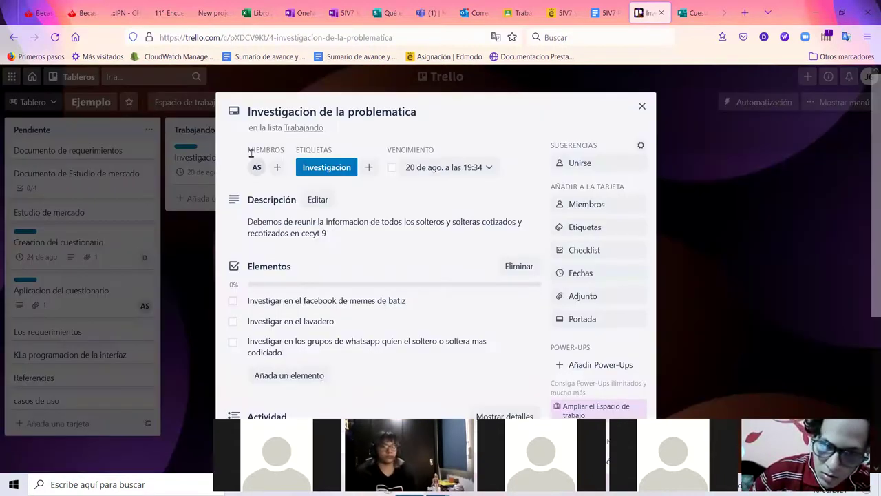
scroll(362, 347, down, 3)
click(286, 214)
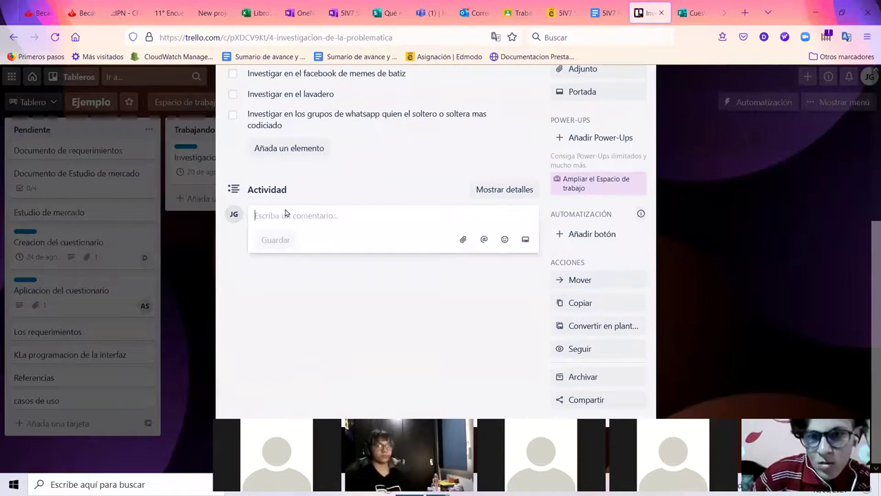
text(Como vas algun atraso?? a qu)
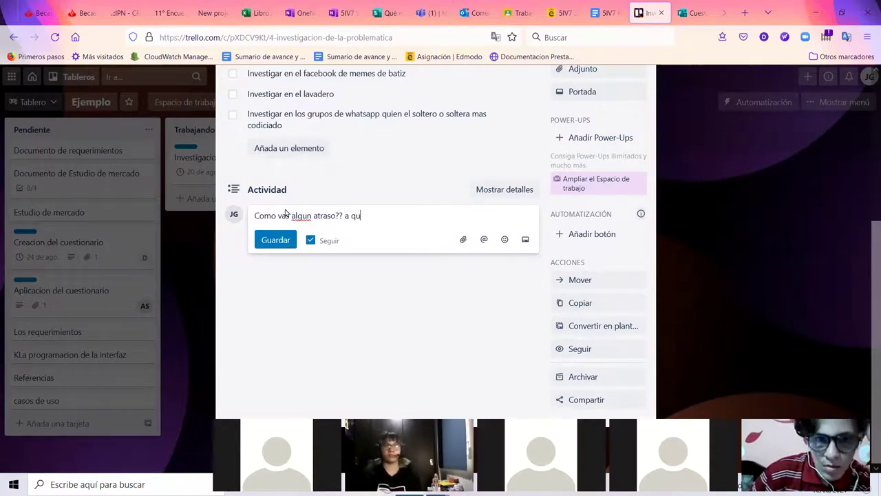
text(ien repro)
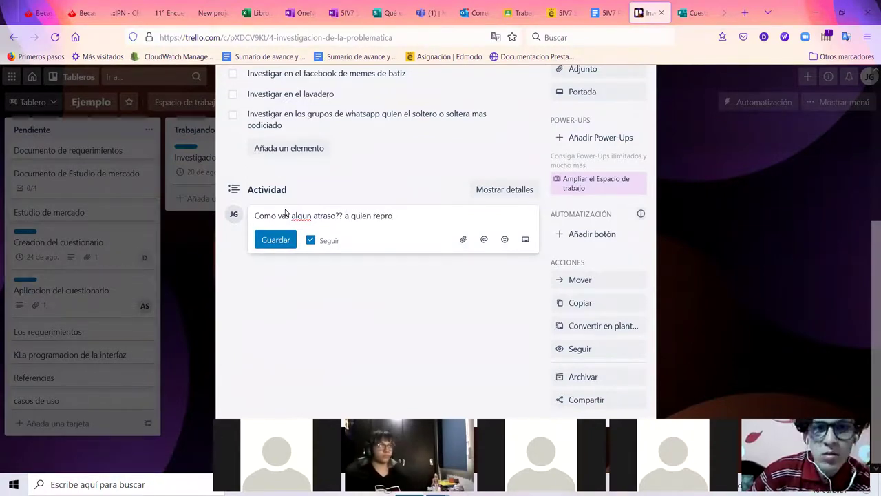
text(bamos :)
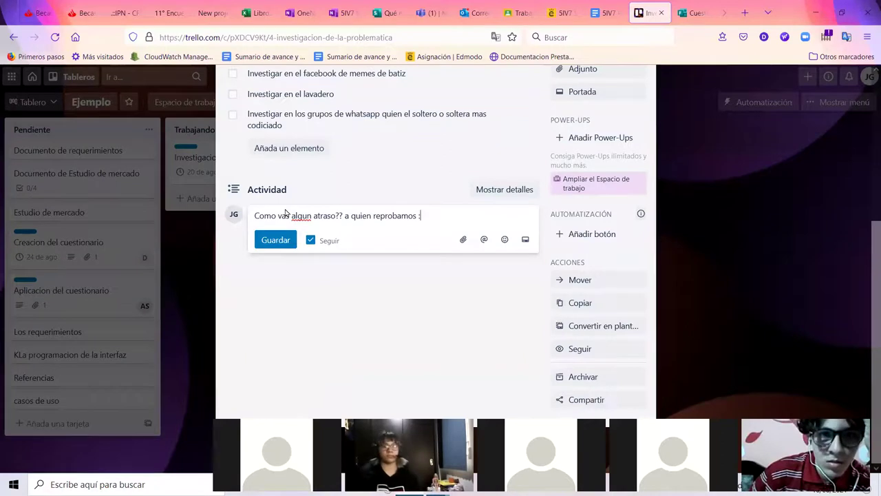
text(3)
click(275, 238)
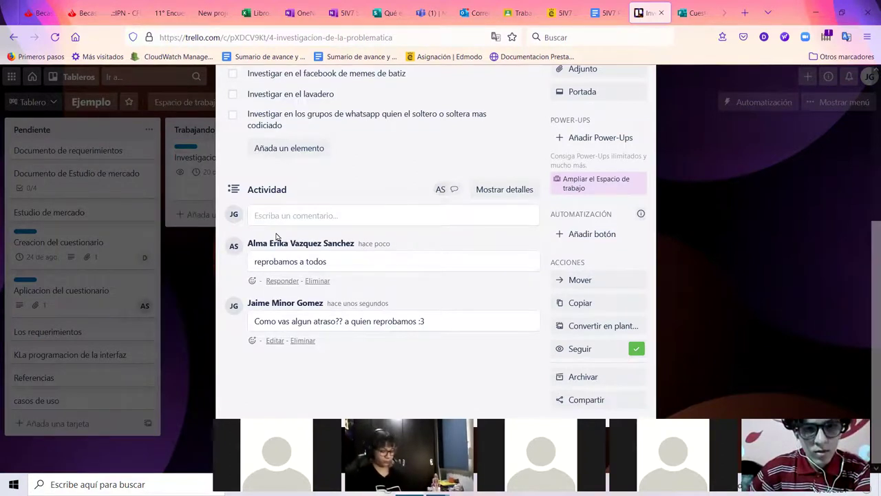
- Reply "wiiiiiiiiiiiiii" to the comment "reprobamos a todos" and close the card
click(276, 280)
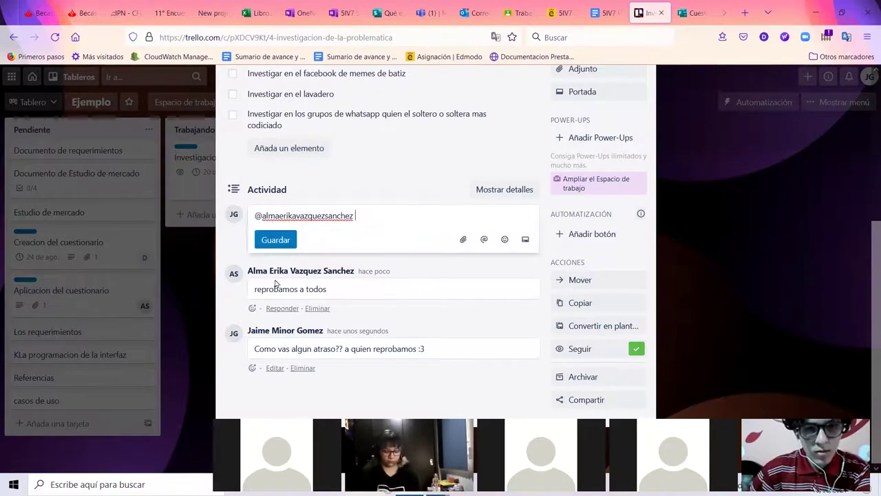
text(wiiiiiiiiiiiiii)
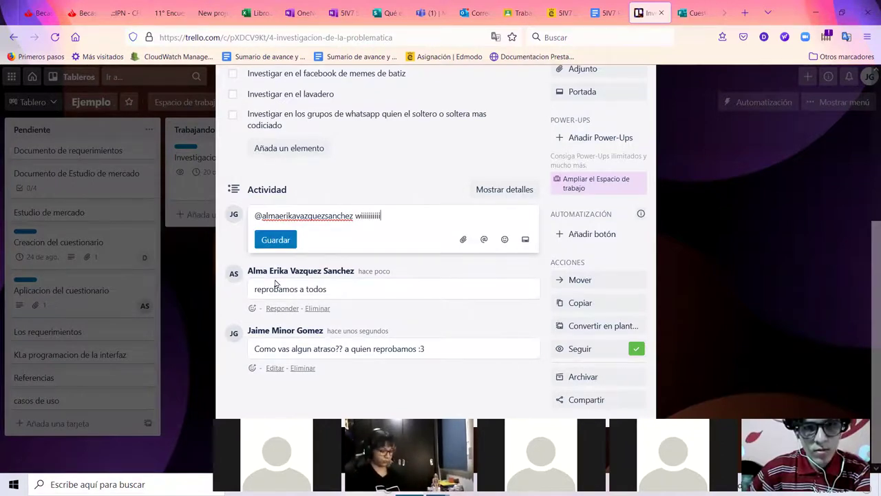
click(279, 241)
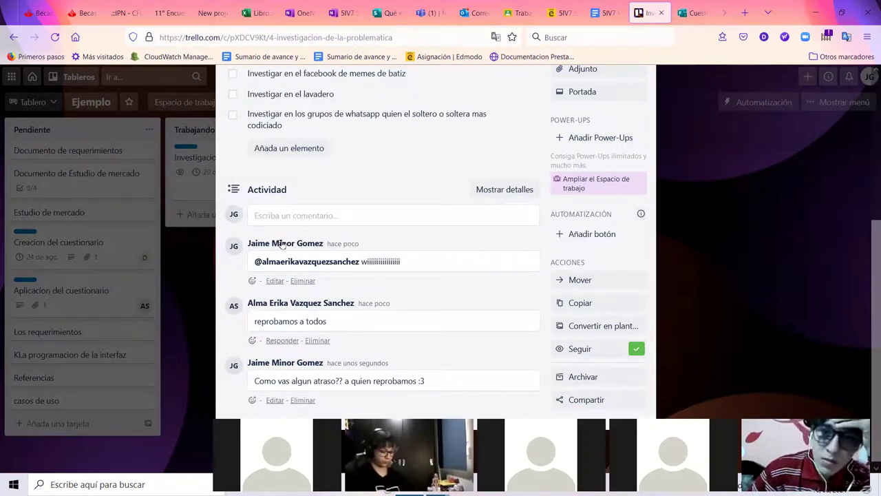
click(685, 195)
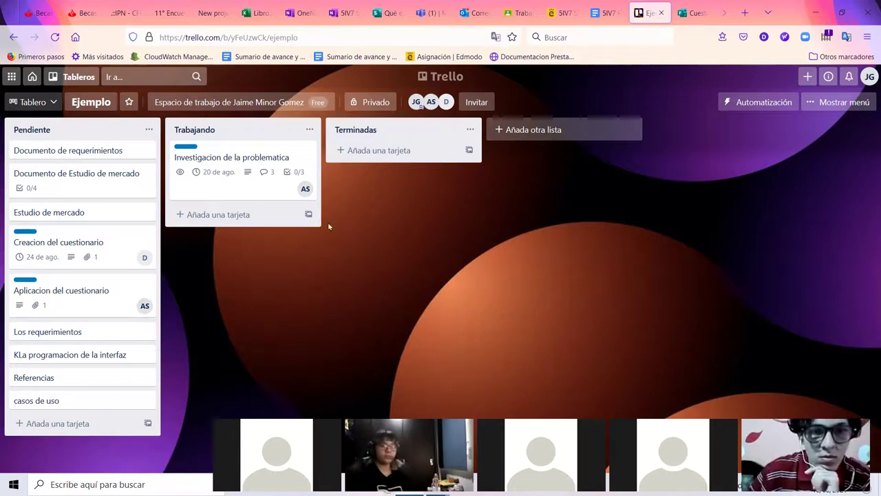
- Move the "Aplicacion del cuestionario" and "Creacion del cuestionario" cards from Pendiente to the Trabajando list
drag(137, 289, 275, 220)
drag(73, 238, 274, 253)
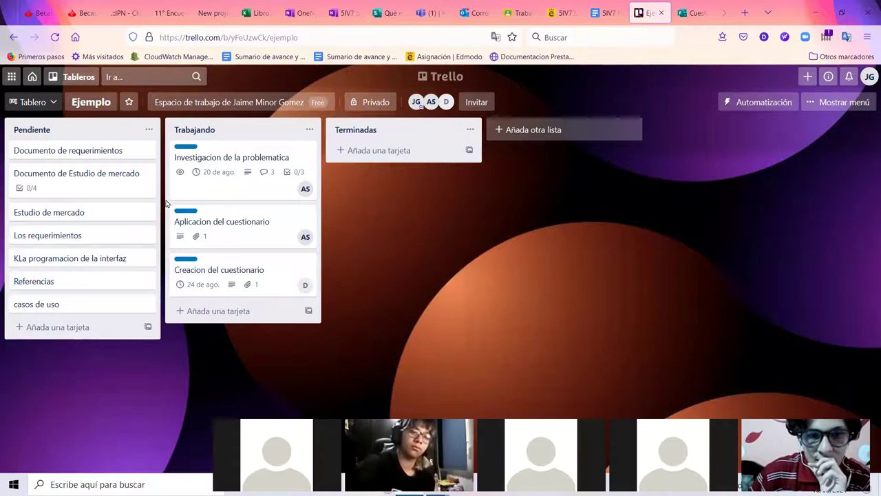
- Follow the "Aplicacion del cuestionario" card in Trabajando and close the card
click(231, 235)
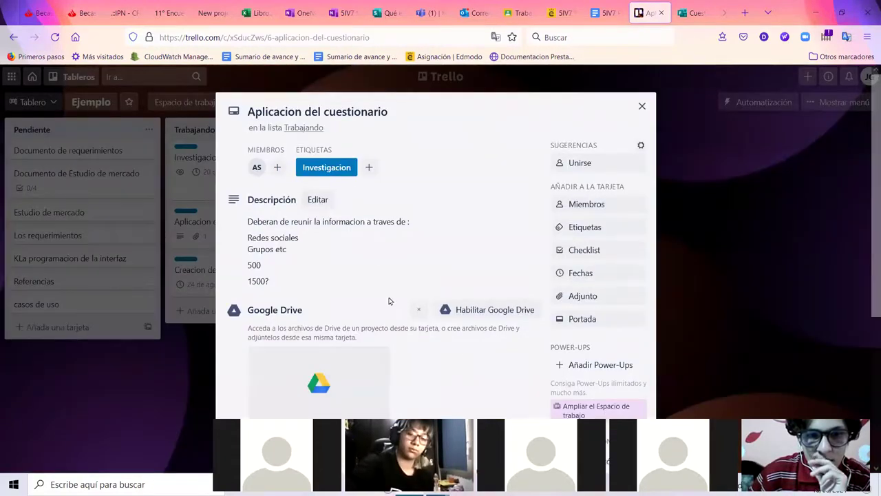
scroll(389, 301, down, 4)
scroll(475, 279, up, 5)
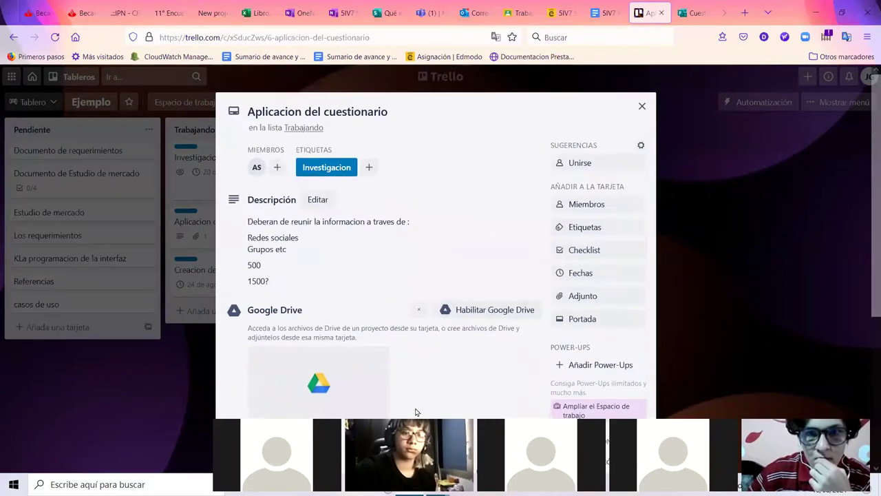
scroll(427, 338, down, 3)
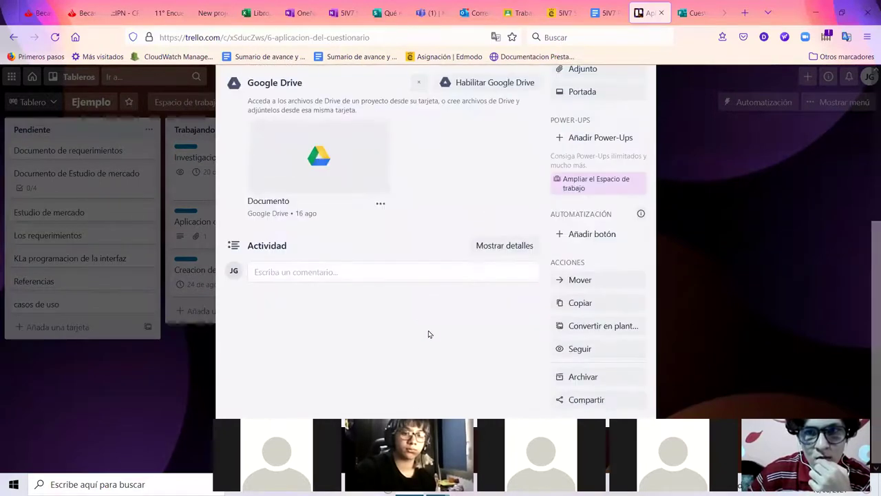
click(591, 354)
scroll(405, 340, up, 3)
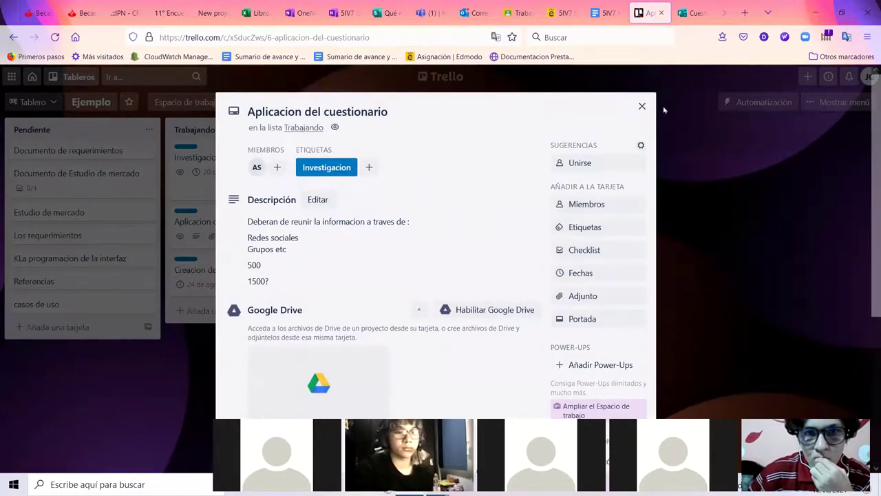
click(641, 106)
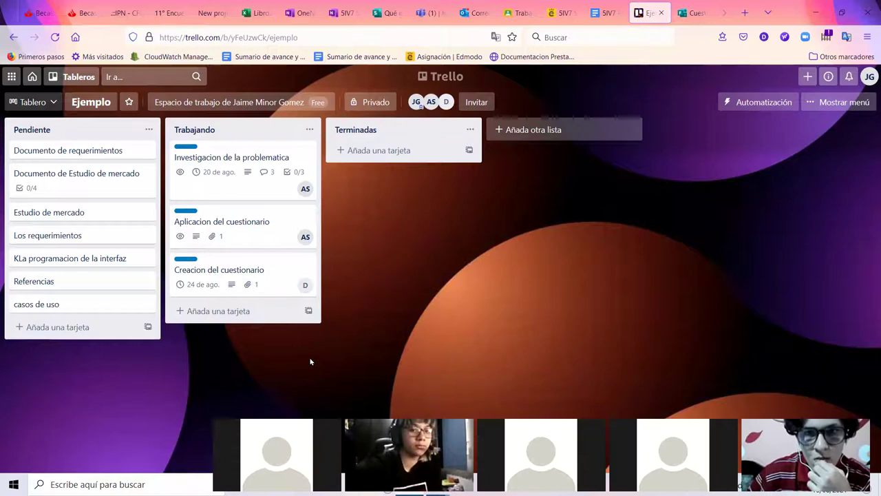
- Add a list titled "Finalizada" and move the "Aplicacion del cuestionario" card into it by way of Terminadas
drag(194, 224, 368, 170)
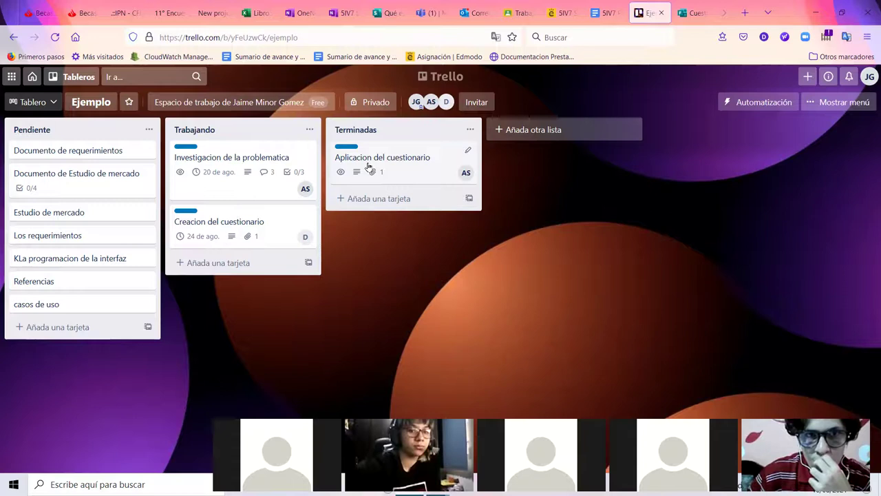
click(527, 131)
text(Finalizada)
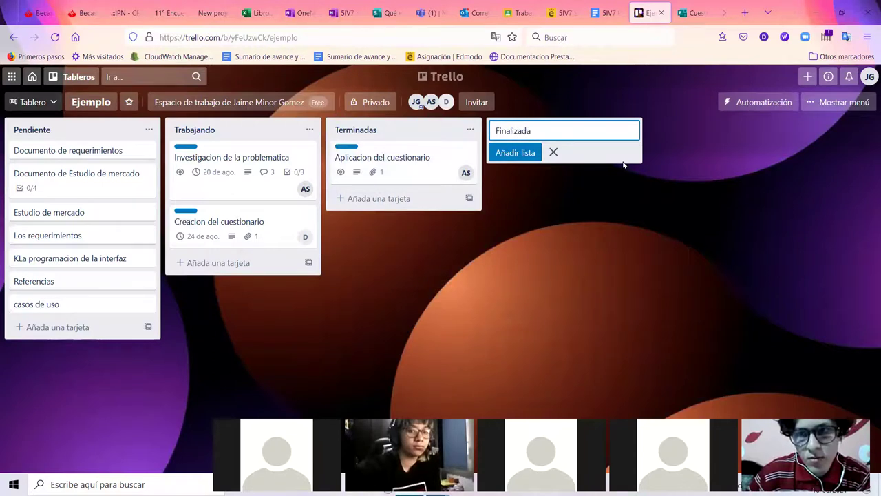
key(Return)
drag(386, 158, 549, 157)
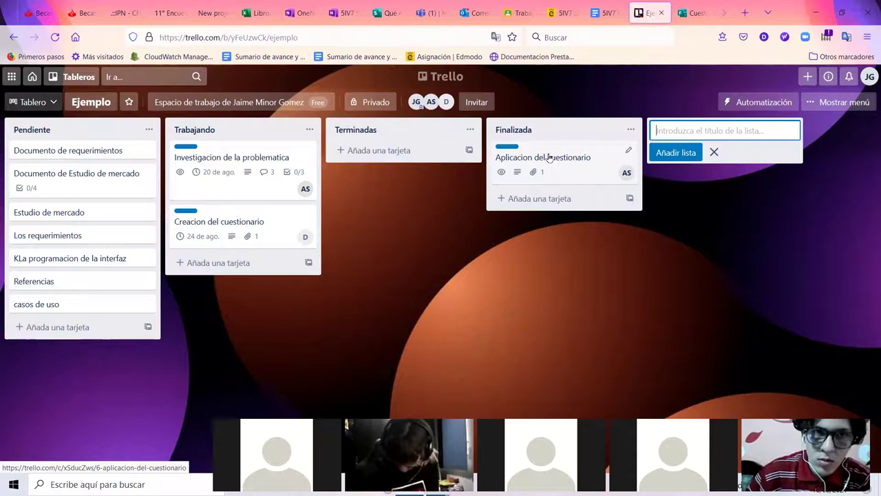
click(48, 219)
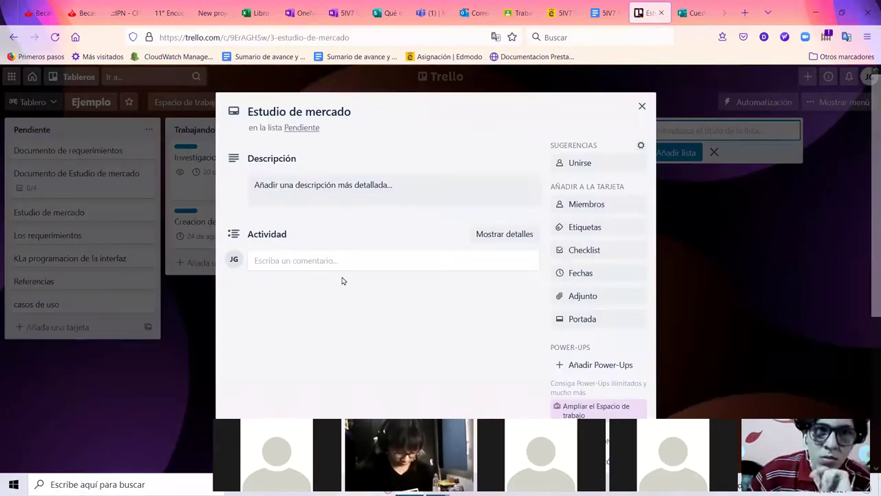
click(642, 106)
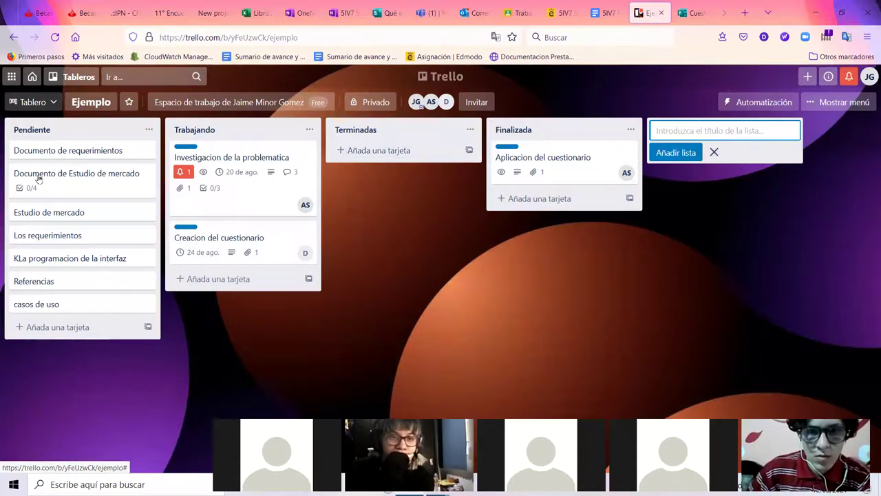
- Set the due date of the "Investigacion de la problematica" card to 16/08/2021 and close the card
click(181, 197)
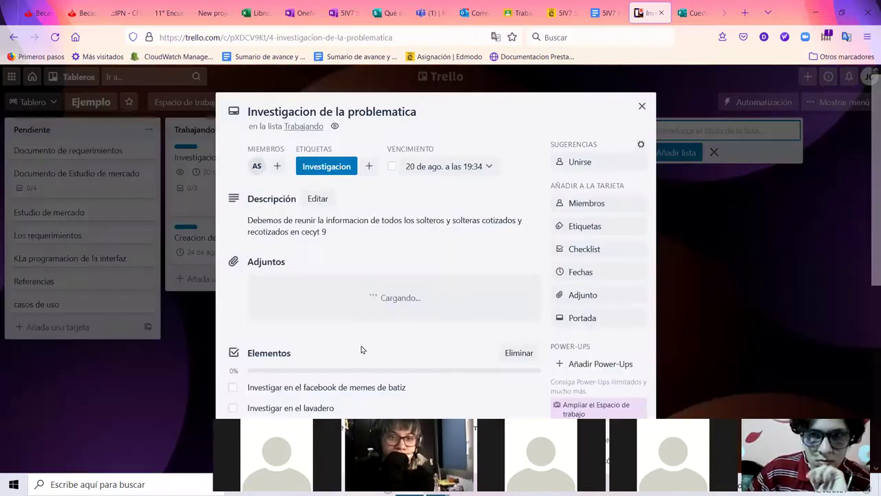
scroll(451, 251, down, 3)
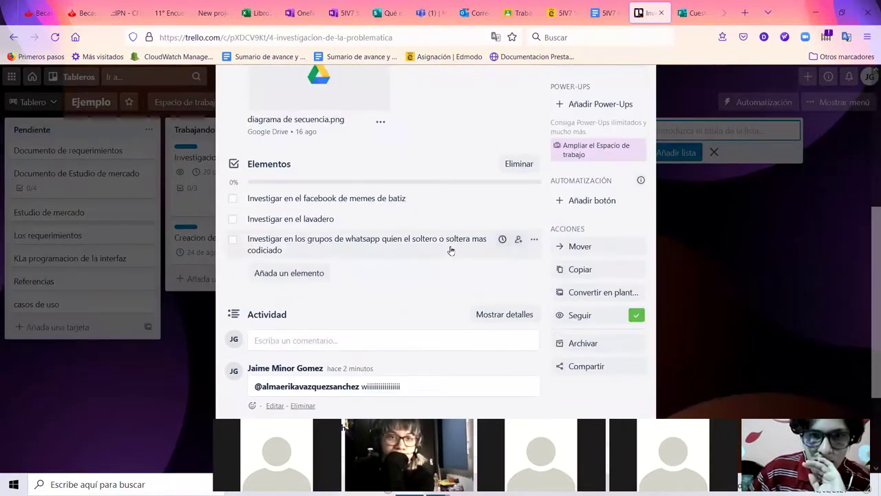
scroll(451, 250, down, 2)
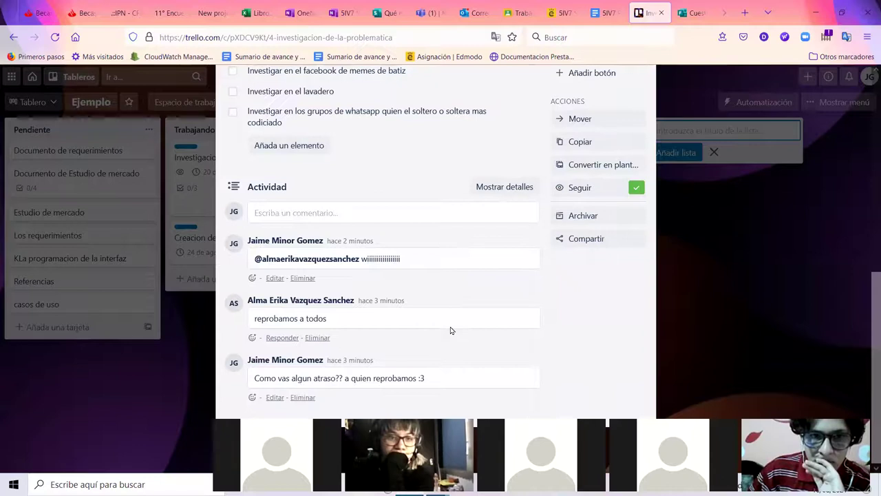
scroll(477, 312, up, 6)
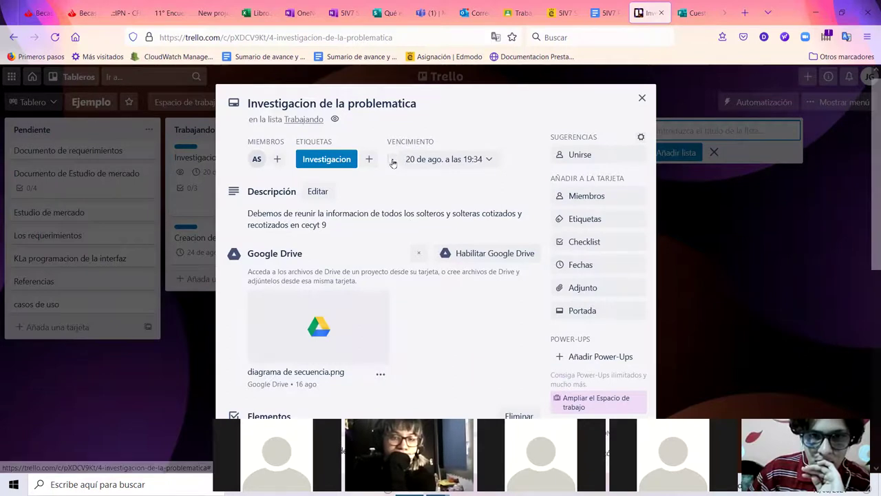
click(457, 161)
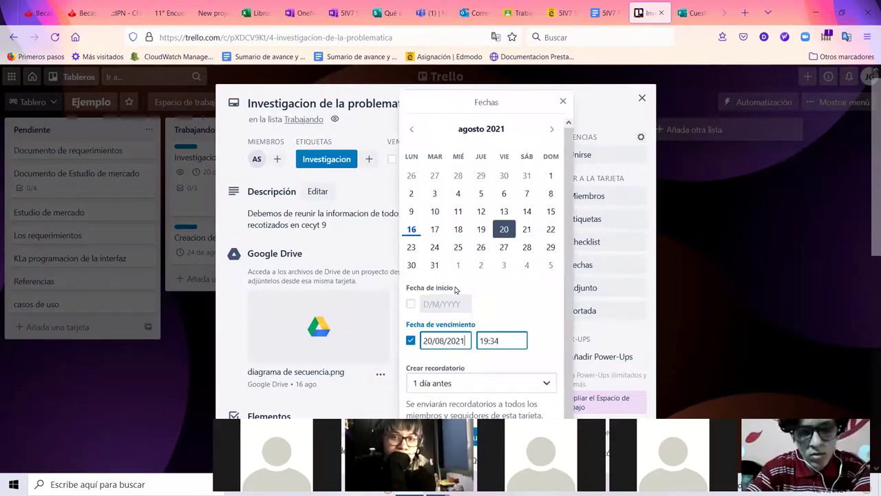
click(414, 231)
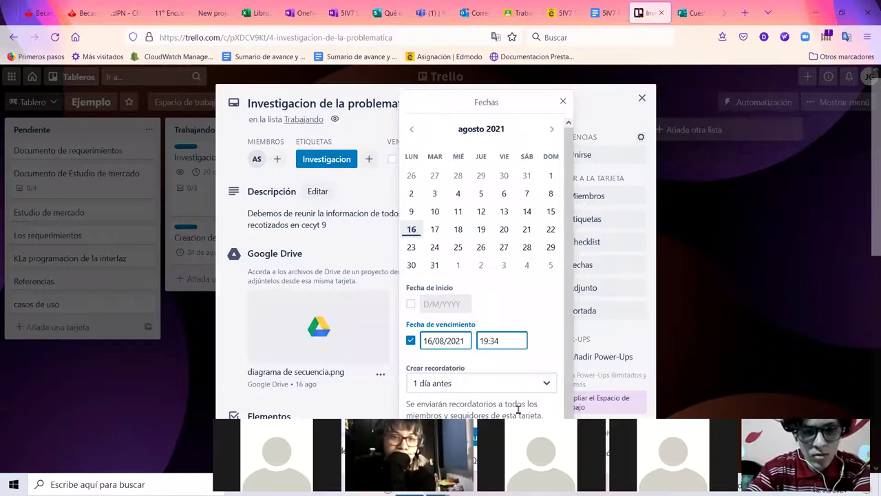
scroll(516, 411, down, 1)
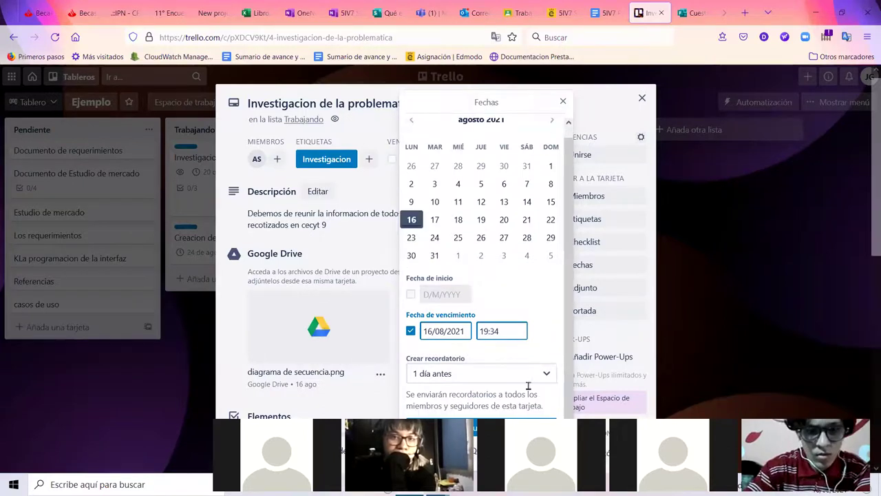
click(530, 421)
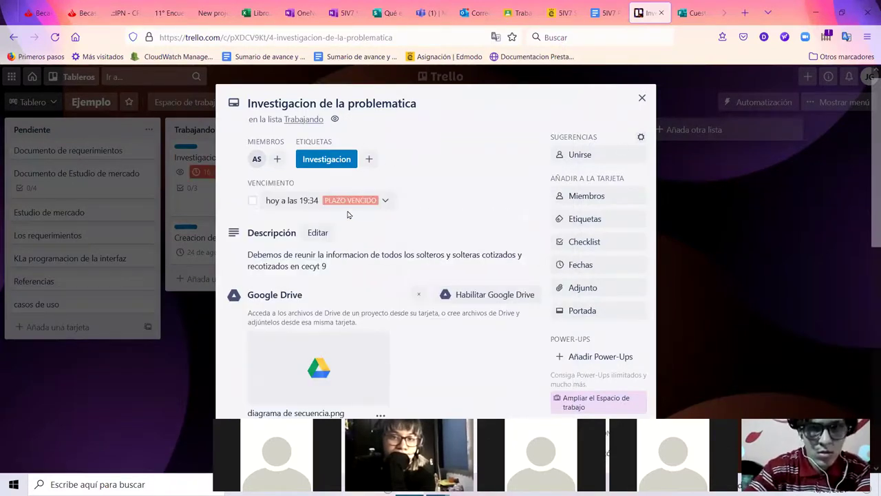
click(642, 98)
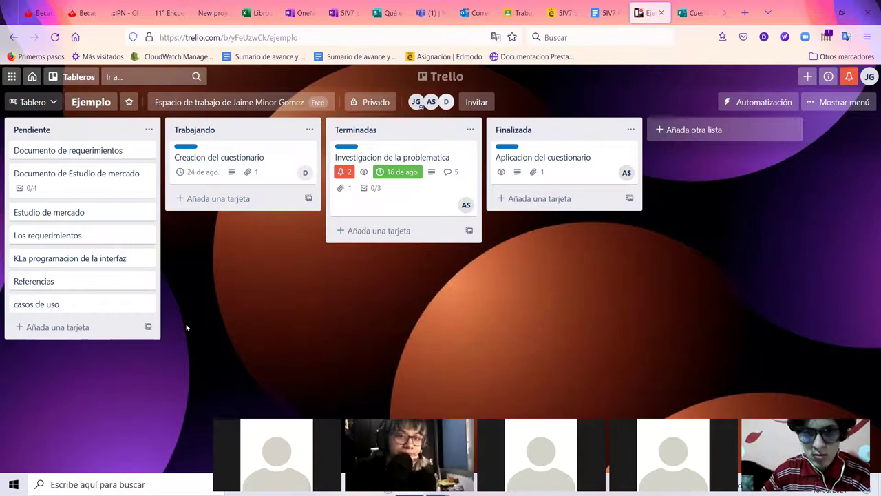
- Move the "Creacion del cuestionario", "Investigacion de la problematica" and "Aplicacion del cuestionario" cards to Pendiente, below "Documento de Estudio de mercado"
drag(255, 158, 103, 200)
drag(380, 145, 103, 268)
drag(537, 134, 187, 374)
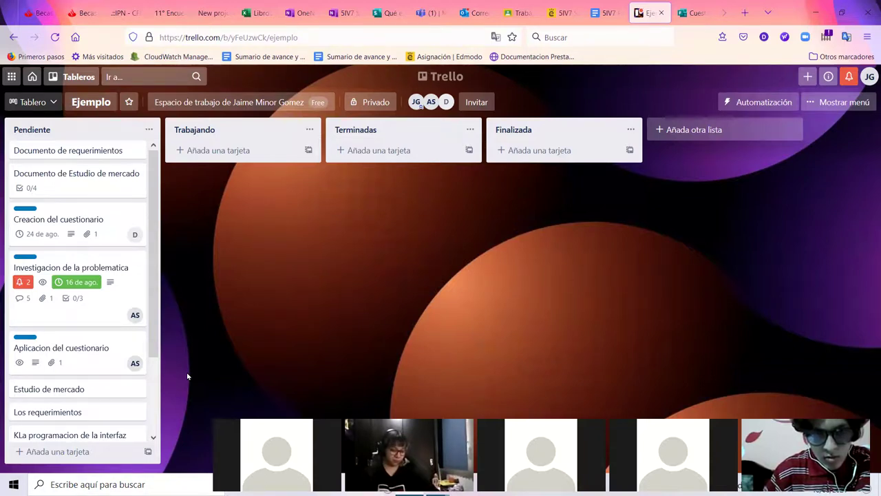
scroll(98, 214, down, 3)
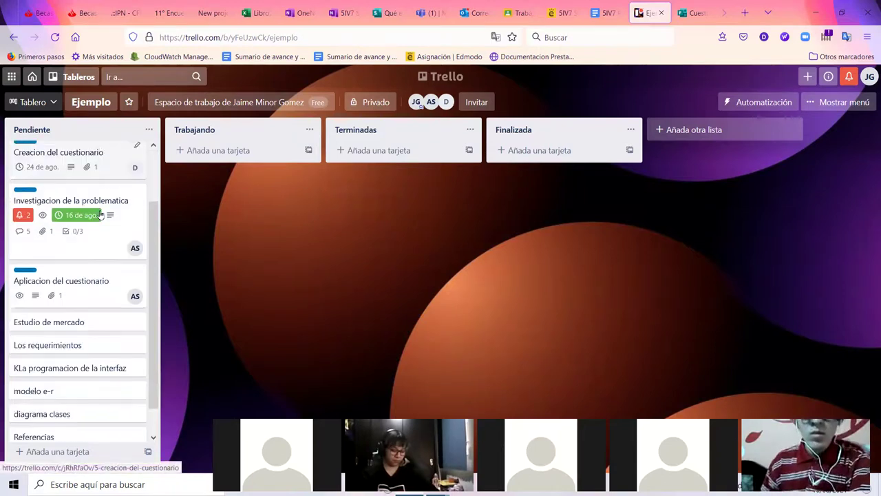
scroll(99, 215, up, 3)
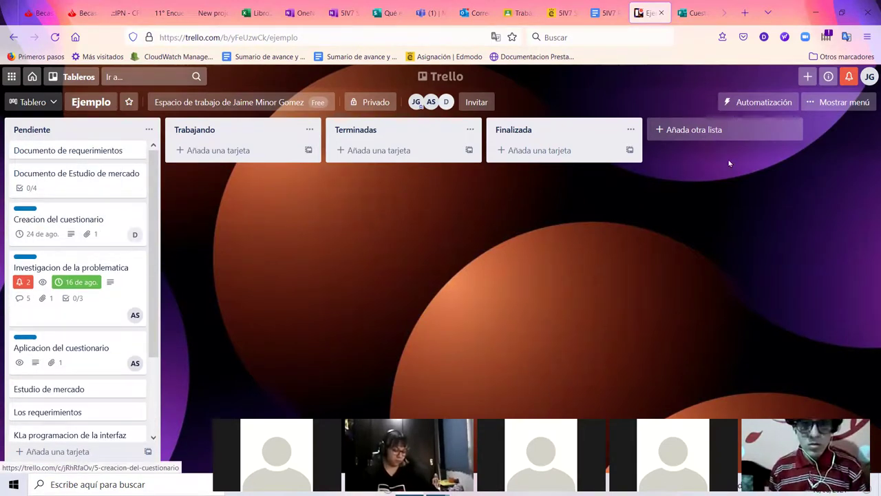
- Add three lists titled "Fisica", "Quimica" and "Calculo" after the Finalizada list
click(706, 130)
text(Fisica)
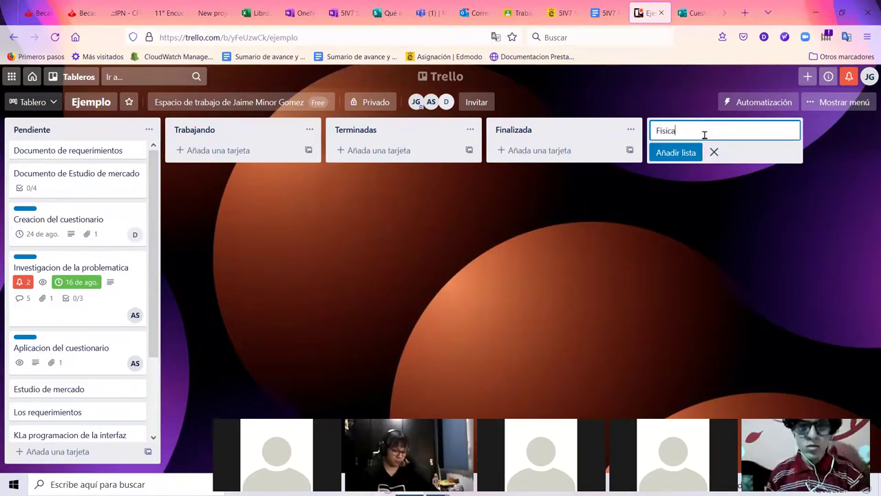
key(Return)
text(Quimica)
key(Return)
text(Calculo)
key(Return)
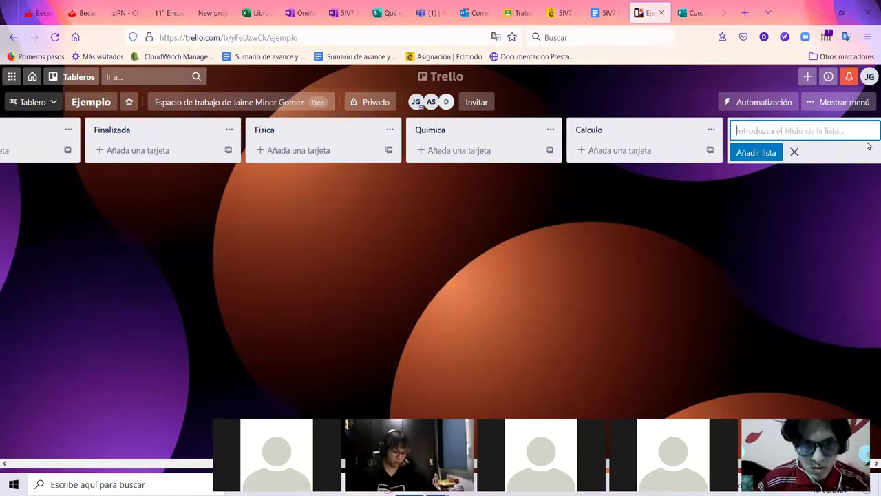
- Move the "Creacion del cuestionario" card to Trabajando and the "Investigacion de la problematica" card to Terminadas
drag(165, 464, 43, 341)
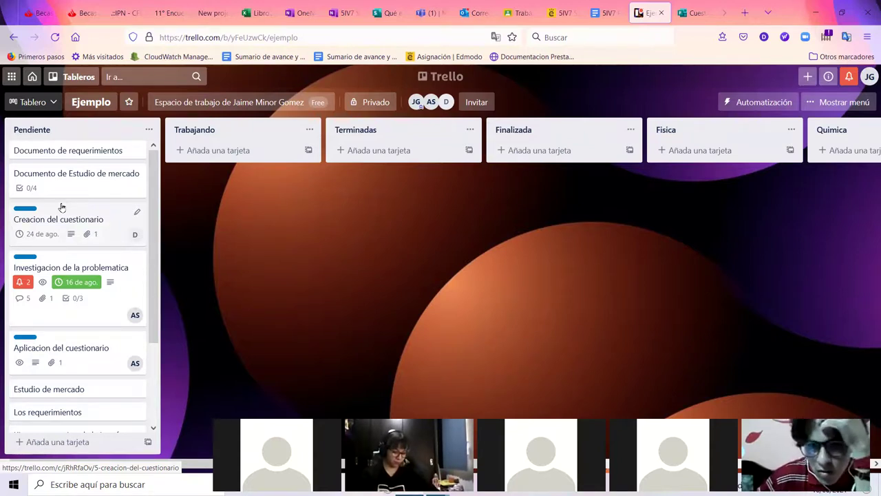
drag(95, 218, 244, 158)
drag(92, 252, 338, 227)
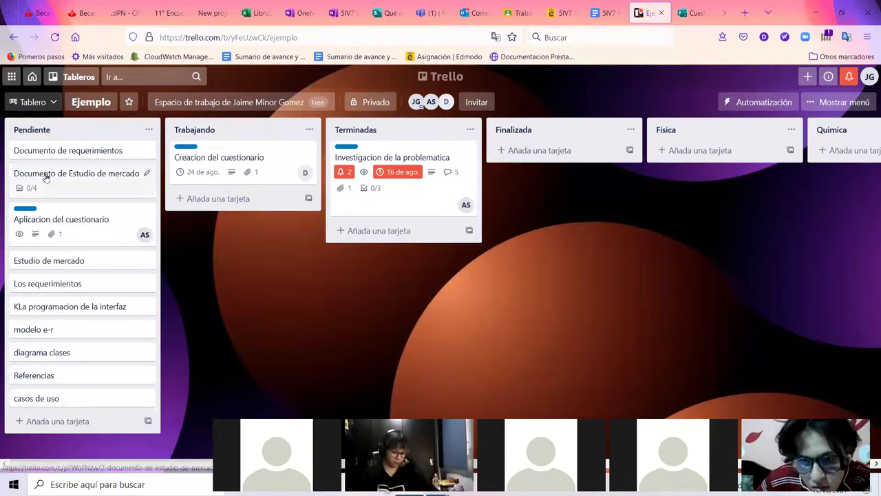
- Set the due date of the "Estudio de mercado" card to 21/08/2021 and close the card
click(73, 265)
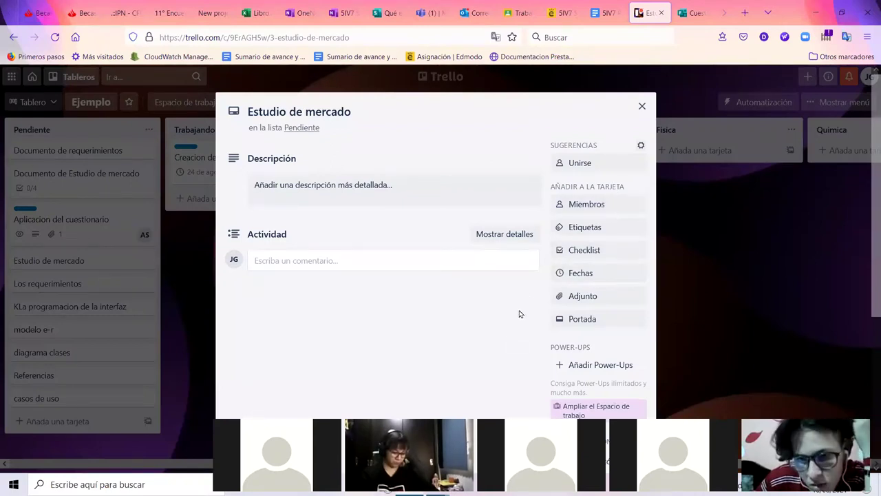
click(575, 276)
click(691, 235)
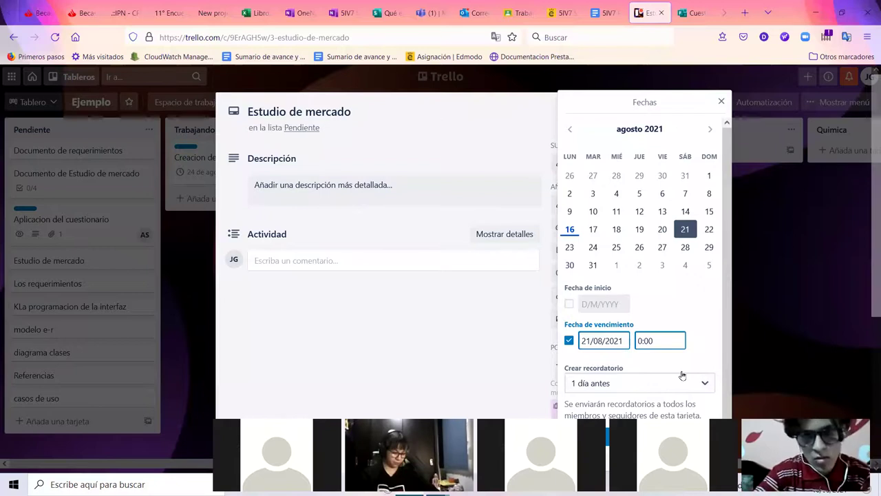
key(Return)
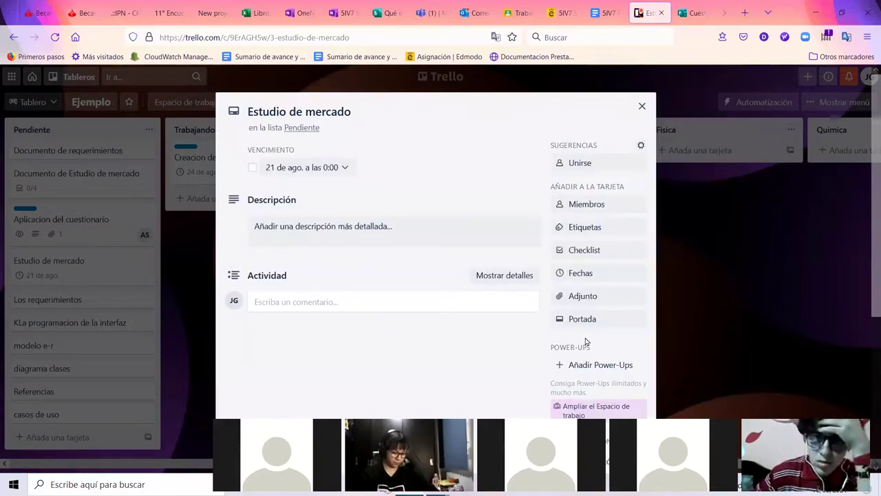
click(641, 106)
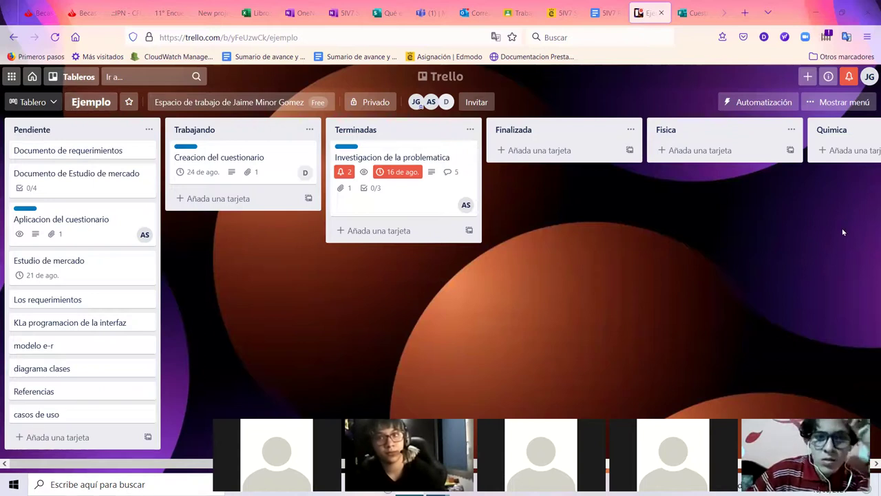
- Rename the Trello board as "Grupo_Equipo_NombreEquipo"
click(87, 102)
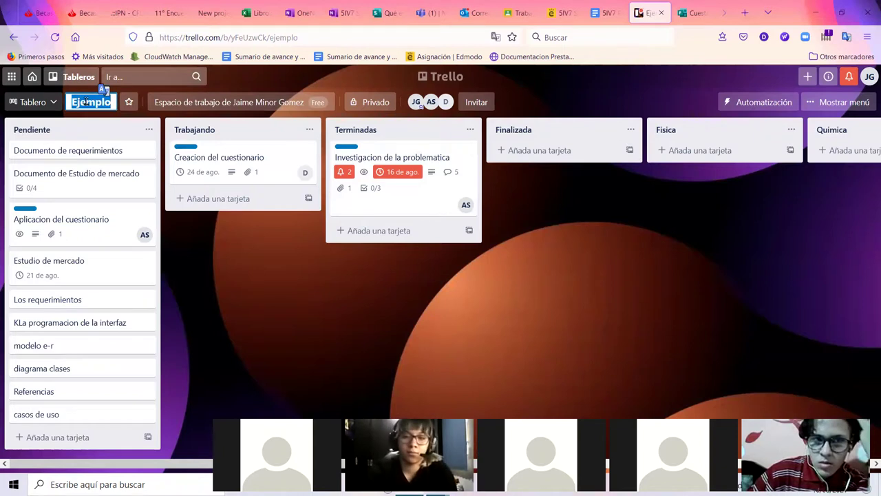
text(Grupo)
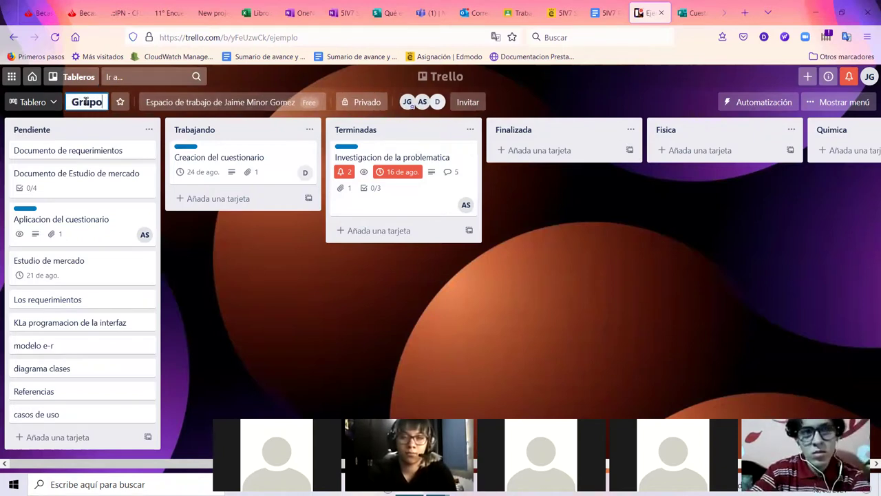
text(_E)
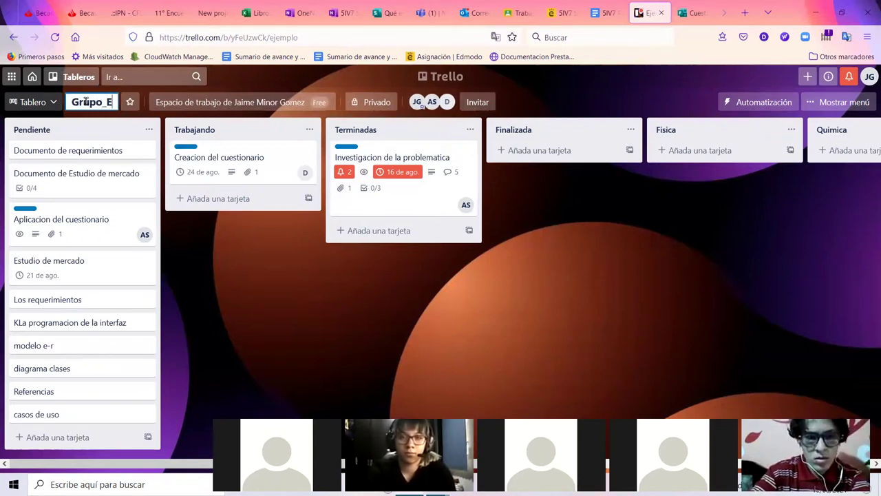
text(quipo_)
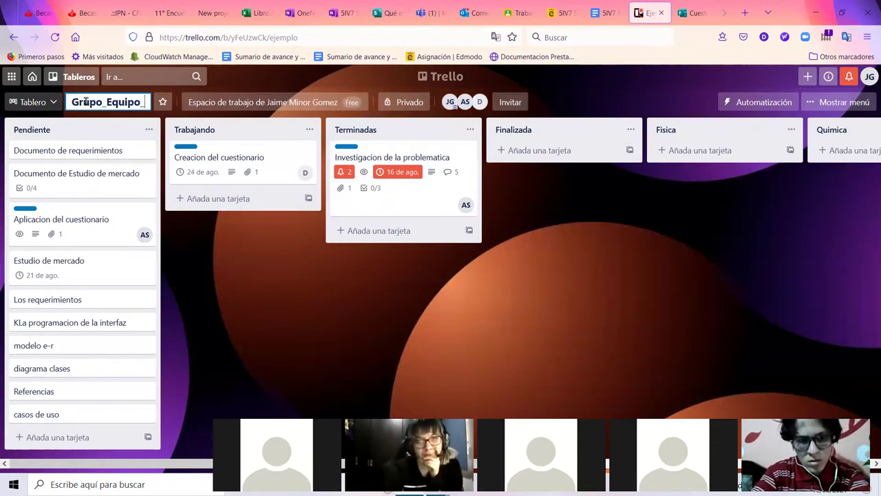
text(NombreEquipo)
key(Return)
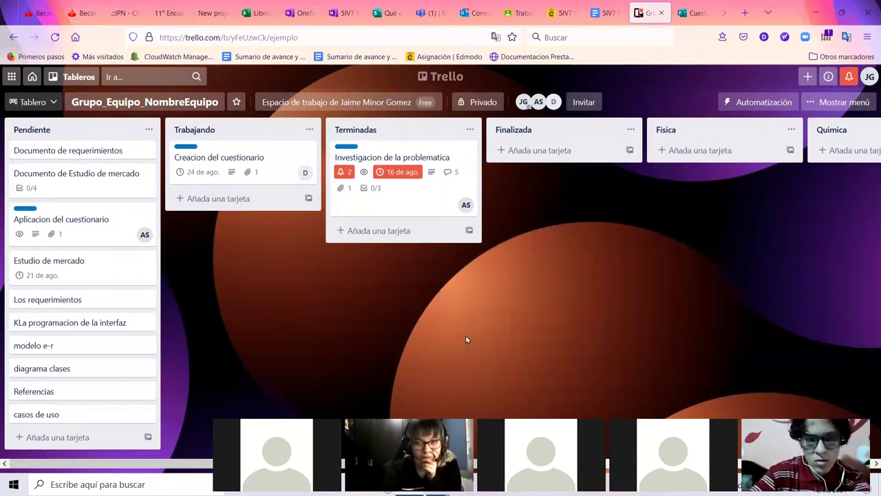
- Switch to Microsoft Teams and examine the member lists of the Equipo 1 and Equipo 2 channels
click(433, 13)
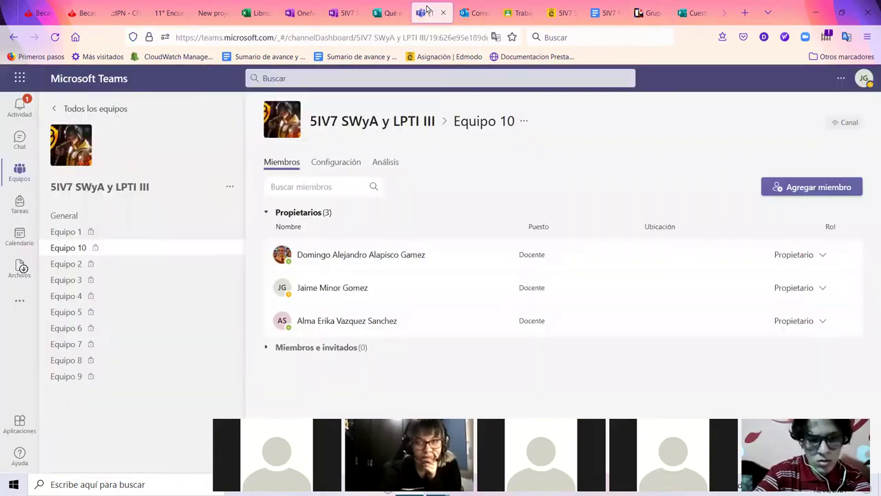
click(69, 233)
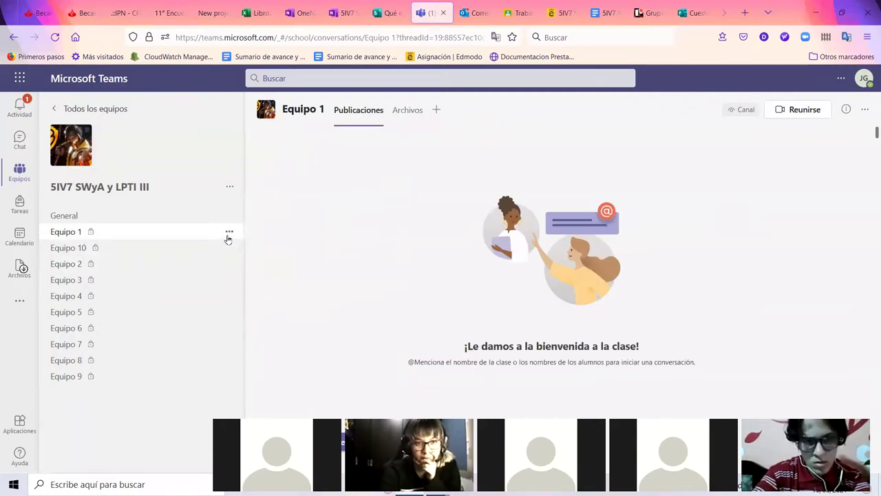
click(229, 234)
click(311, 301)
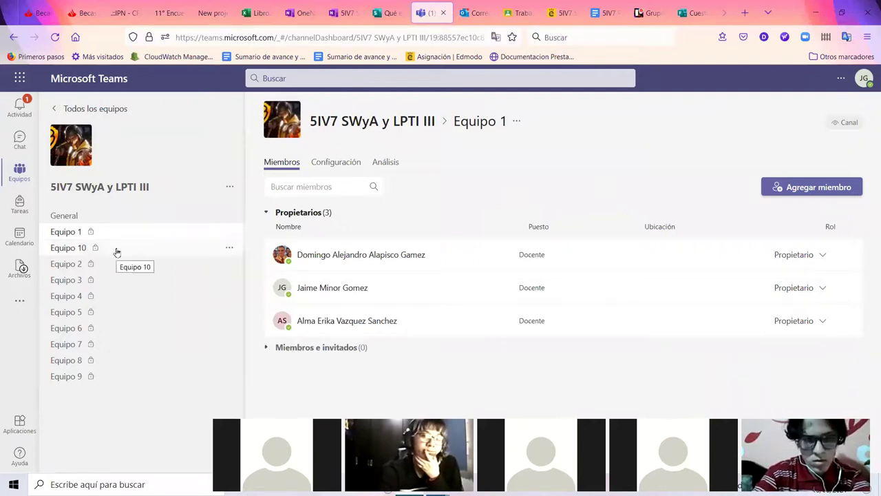
click(218, 271)
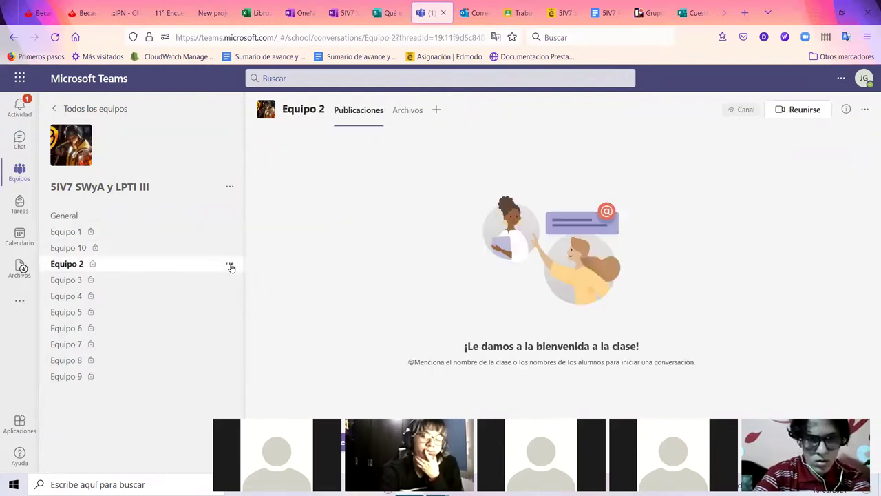
click(229, 265)
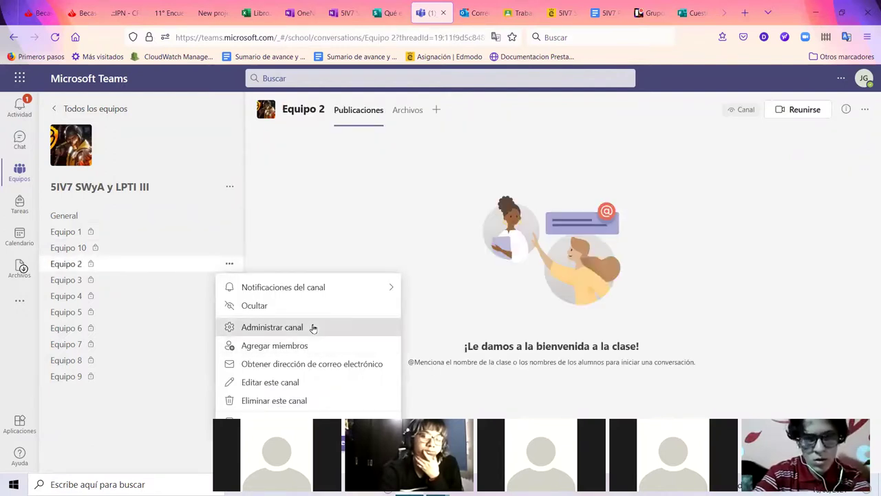
click(314, 327)
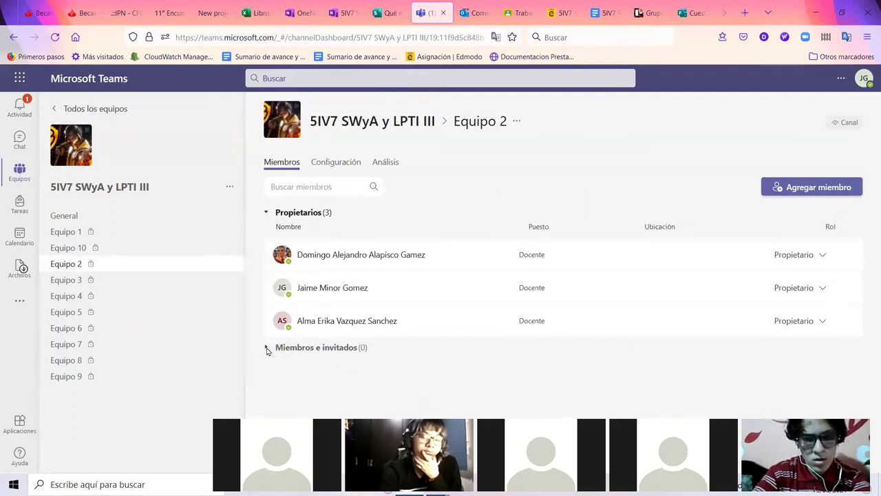
- Search the tab apps of the Equipo 1 channel for "trell", view the Trello app's details and close them
click(67, 233)
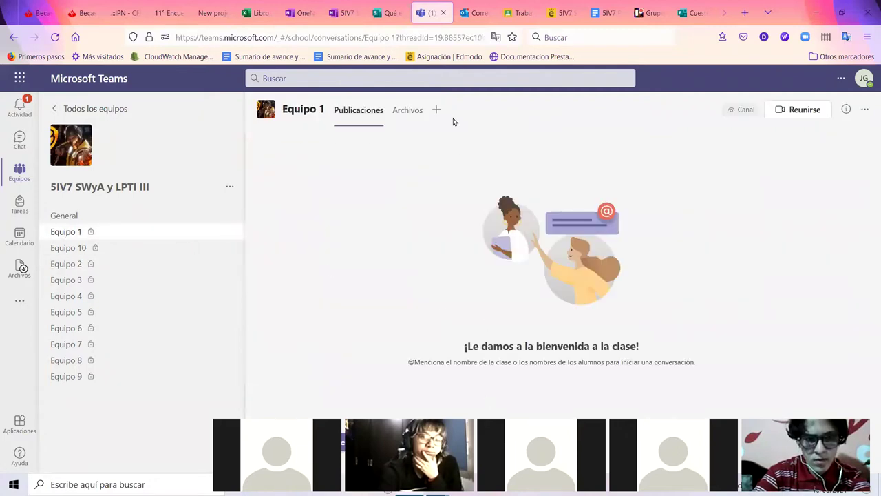
click(439, 114)
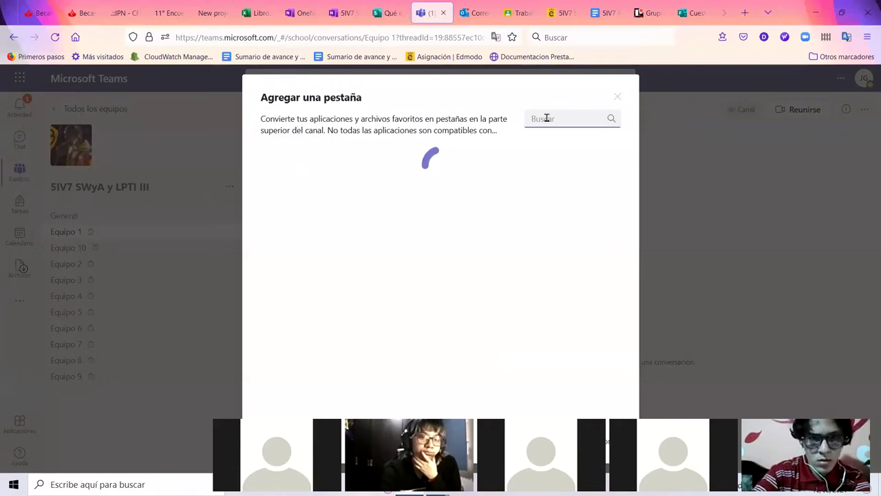
text(trell)
click(282, 221)
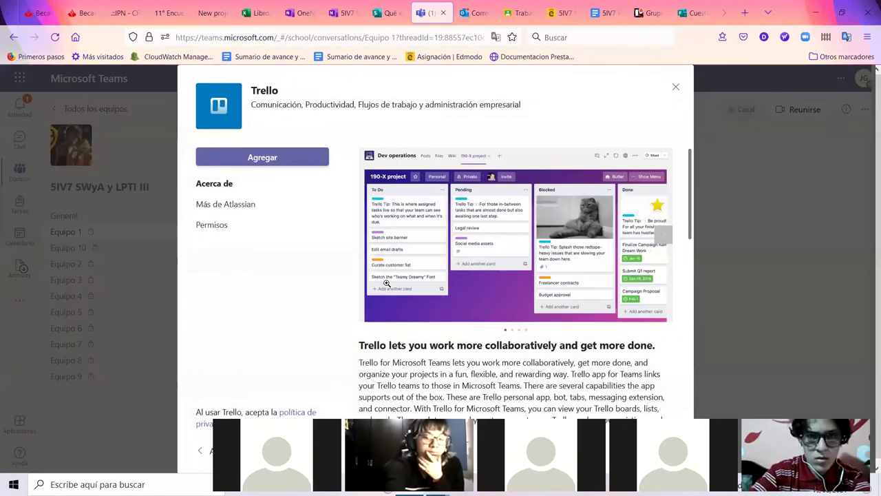
click(674, 88)
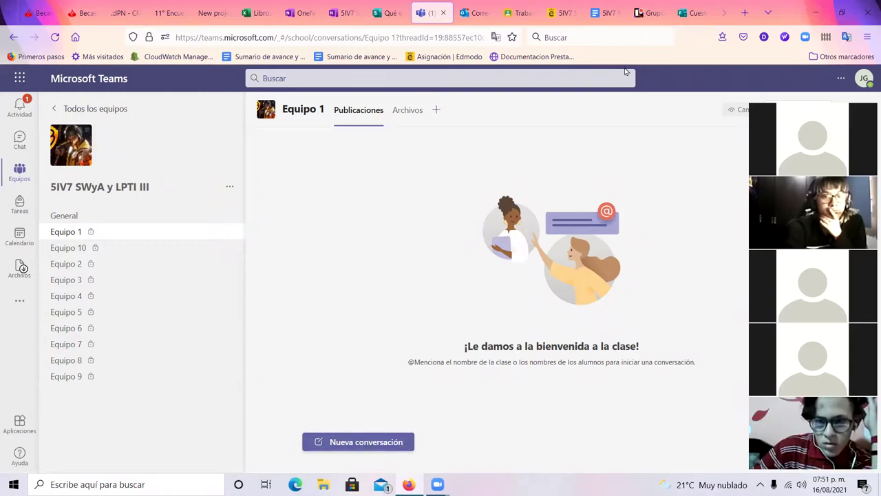
- Check the Trello board, return to Teams and reopen the Trello app's details from the tab apps for Equipo 1
click(647, 12)
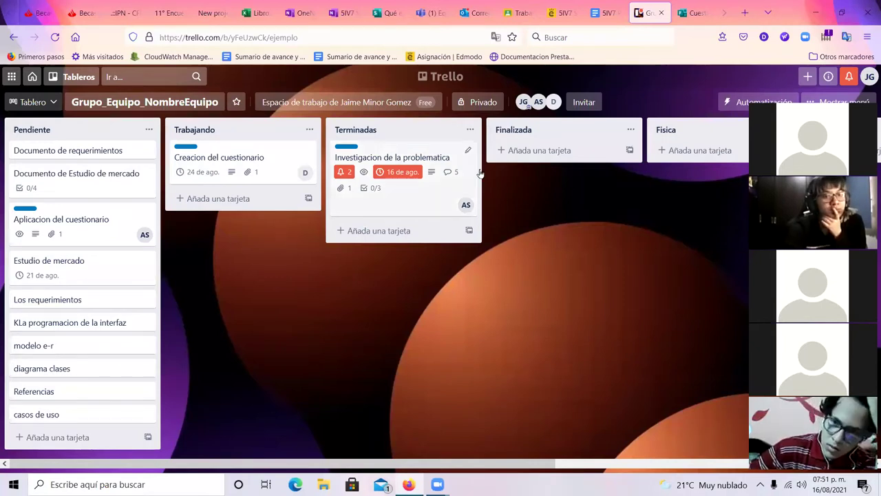
click(428, 13)
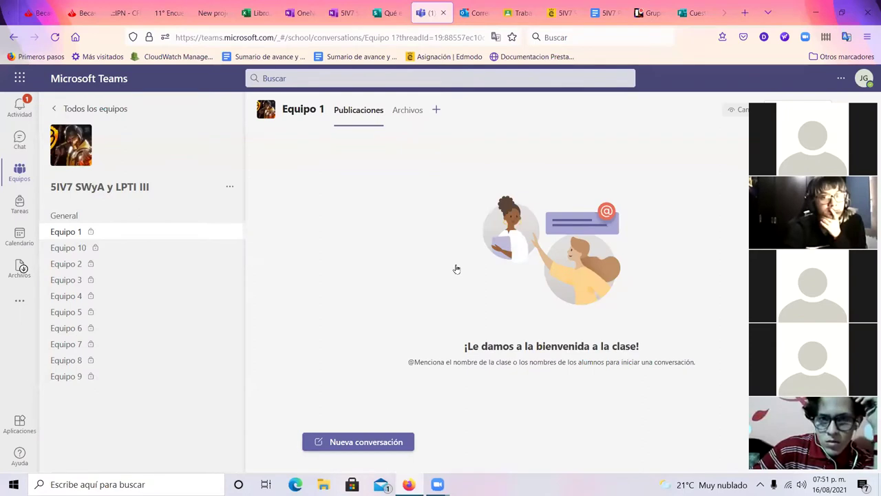
click(438, 110)
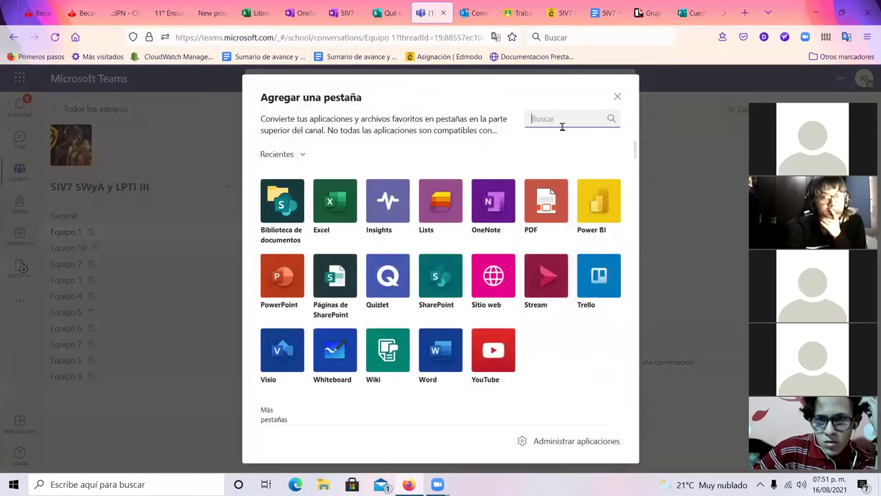
click(562, 126)
text(trell)
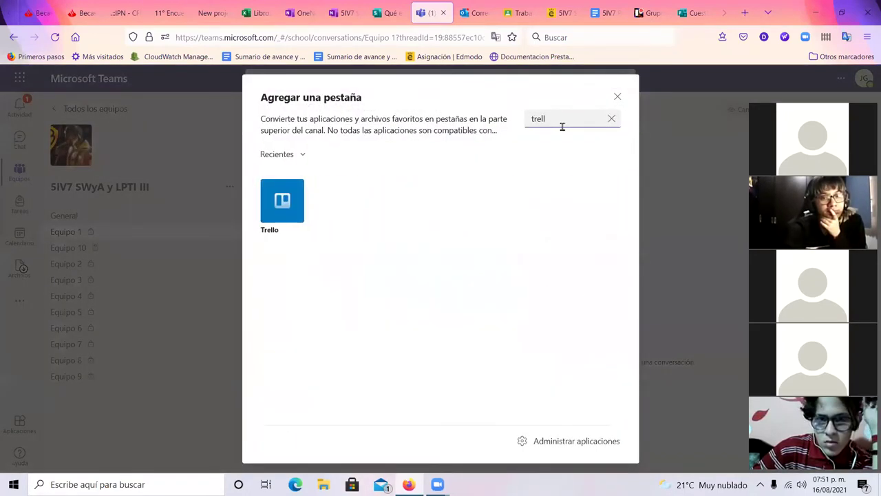
click(293, 202)
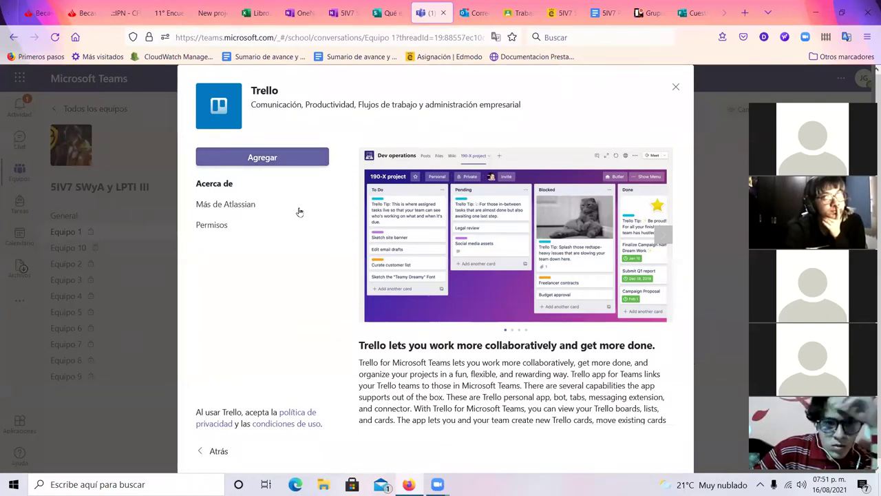
- View the Trello board once more, return to Teams and close the Trello app's details
click(639, 14)
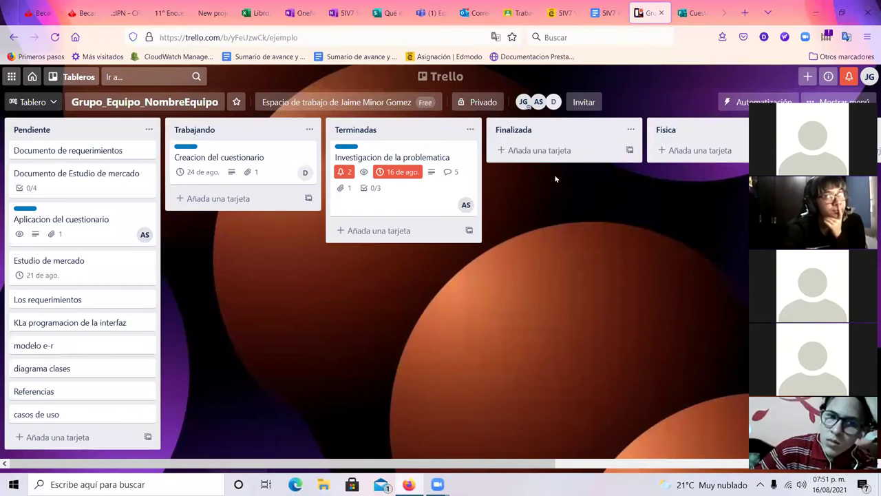
click(446, 13)
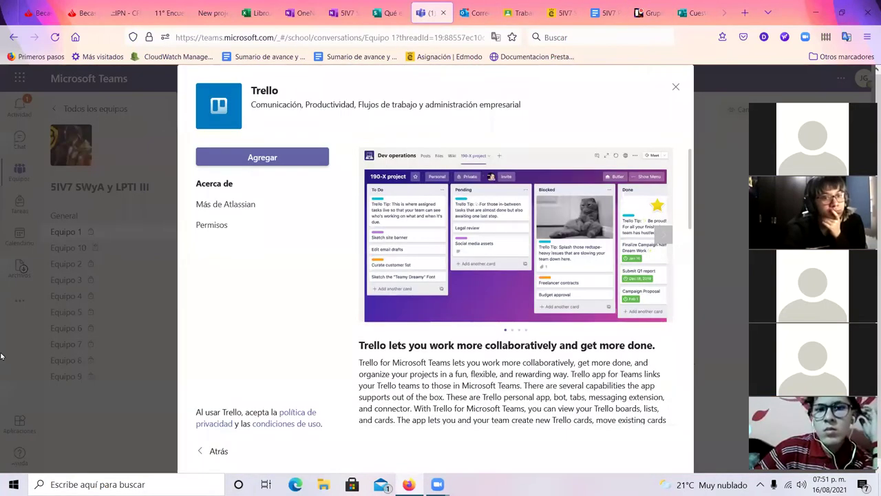
click(676, 88)
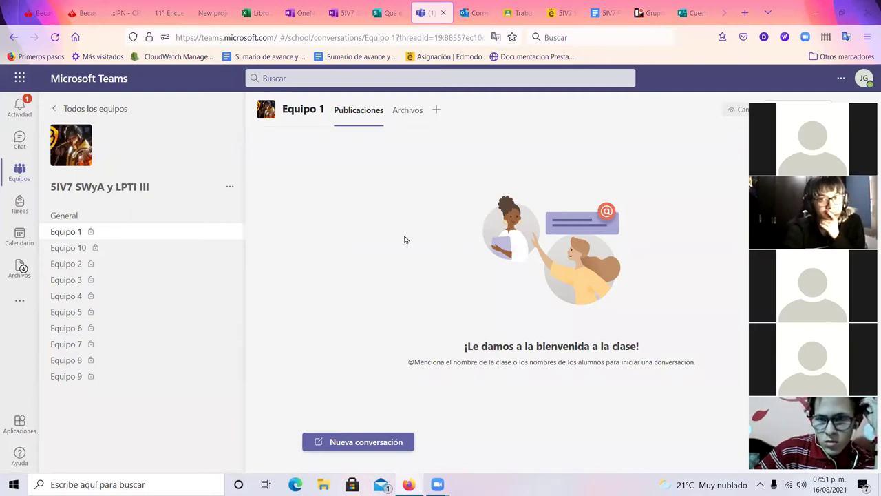
- Open the files of the Equipo 1 channel and bring up the choices for a new item
click(420, 122)
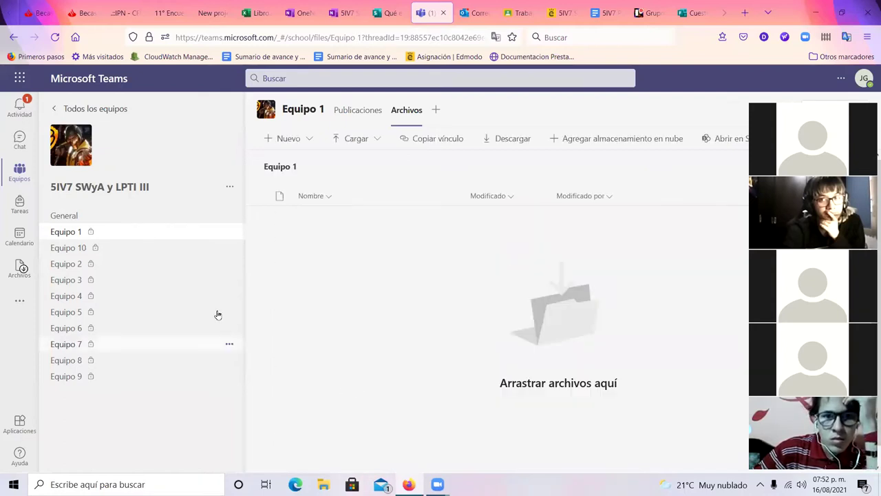
click(289, 139)
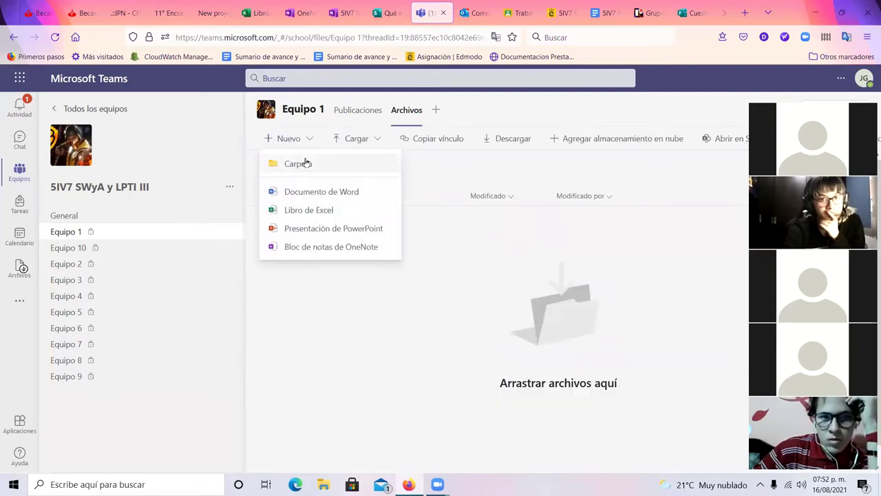